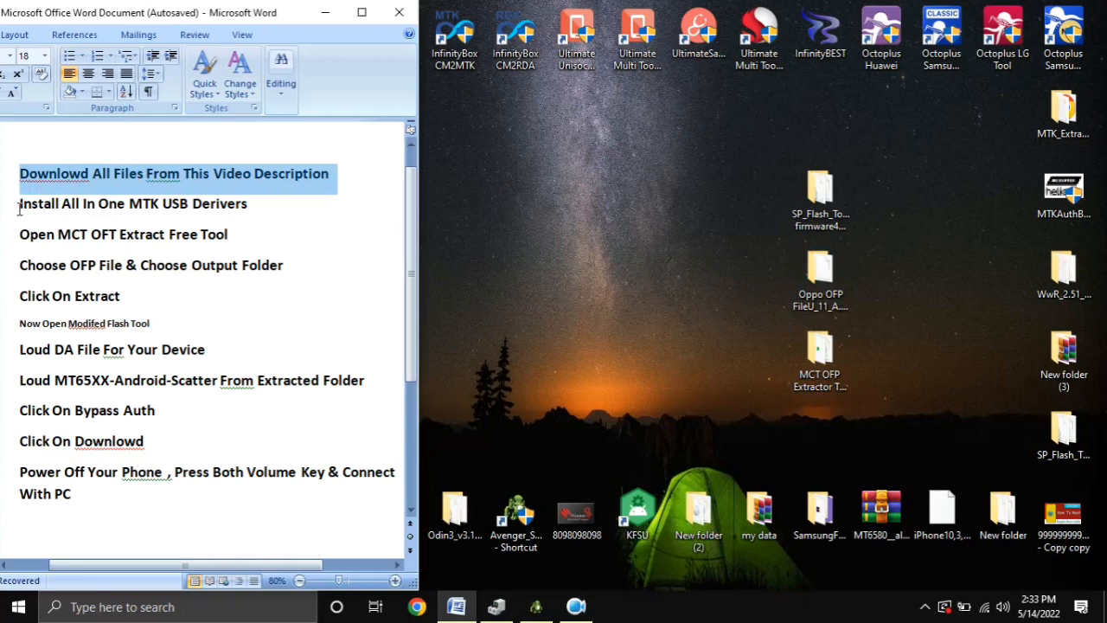
Step: Launch mct_ofp_extractor from the MCT OFP Extractor Tool folder on the desktop
left_click(14, 205)
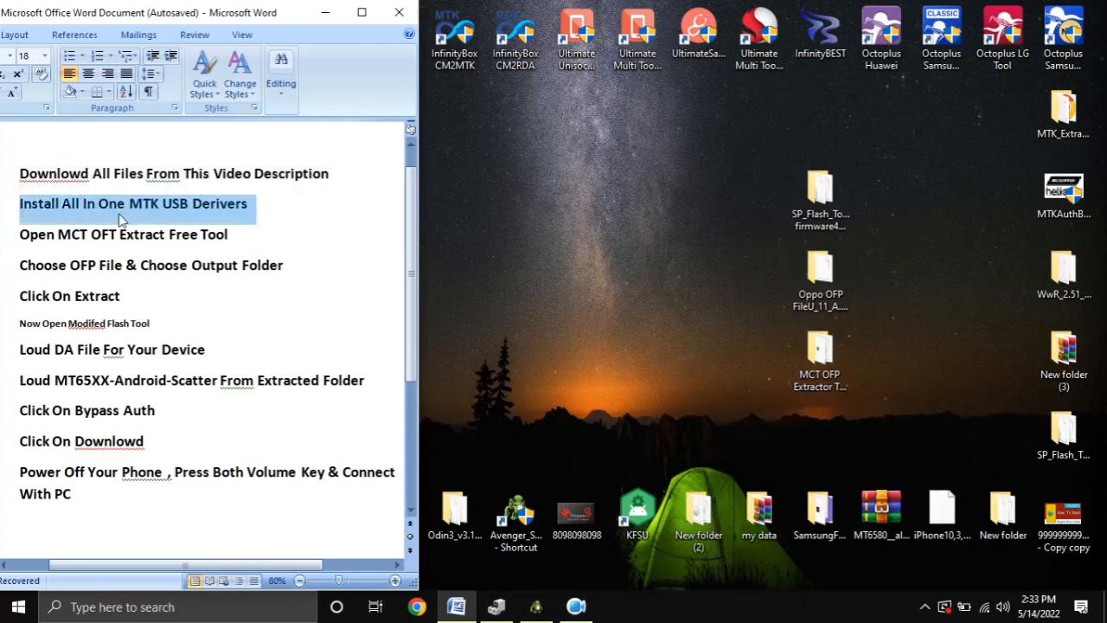
left_click(12, 240)
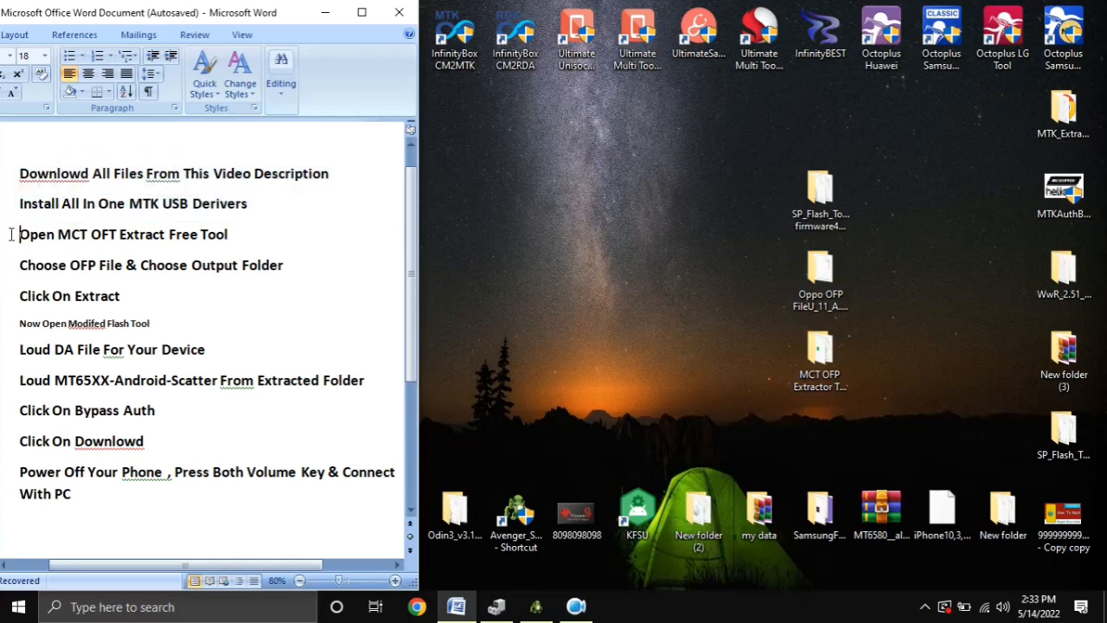
left_click(818, 273)
left_click(810, 355)
double_click(813, 357)
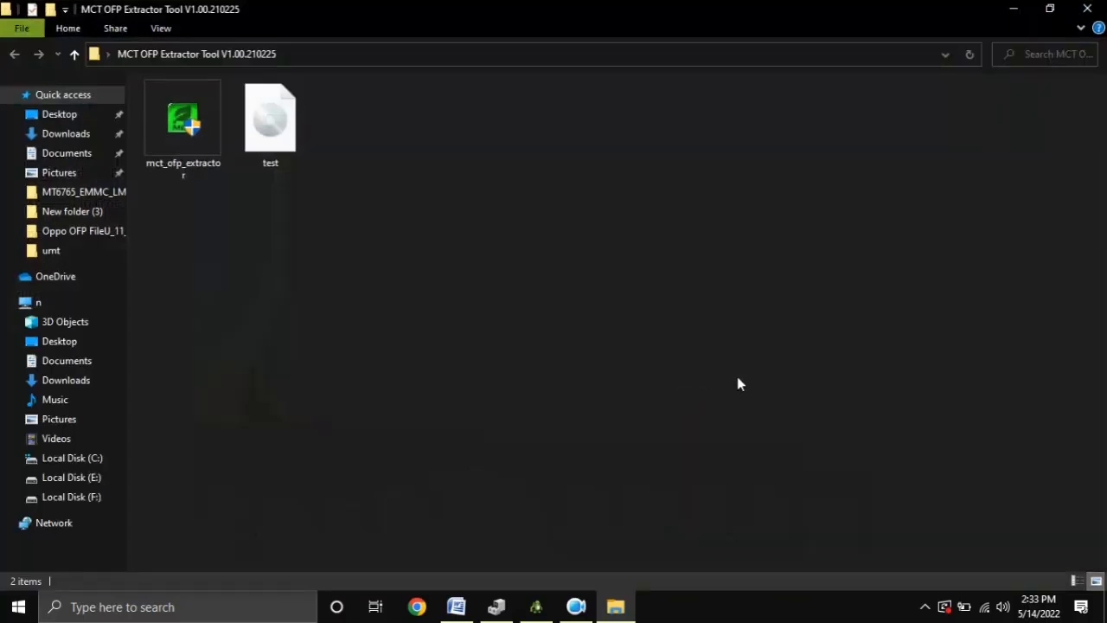
double_click(166, 158)
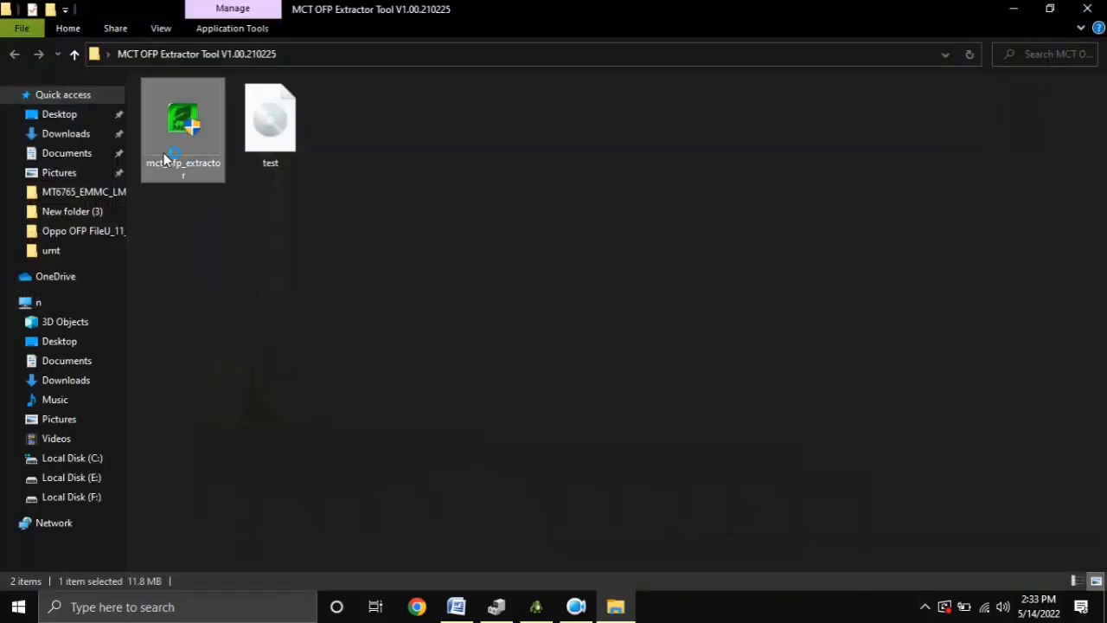
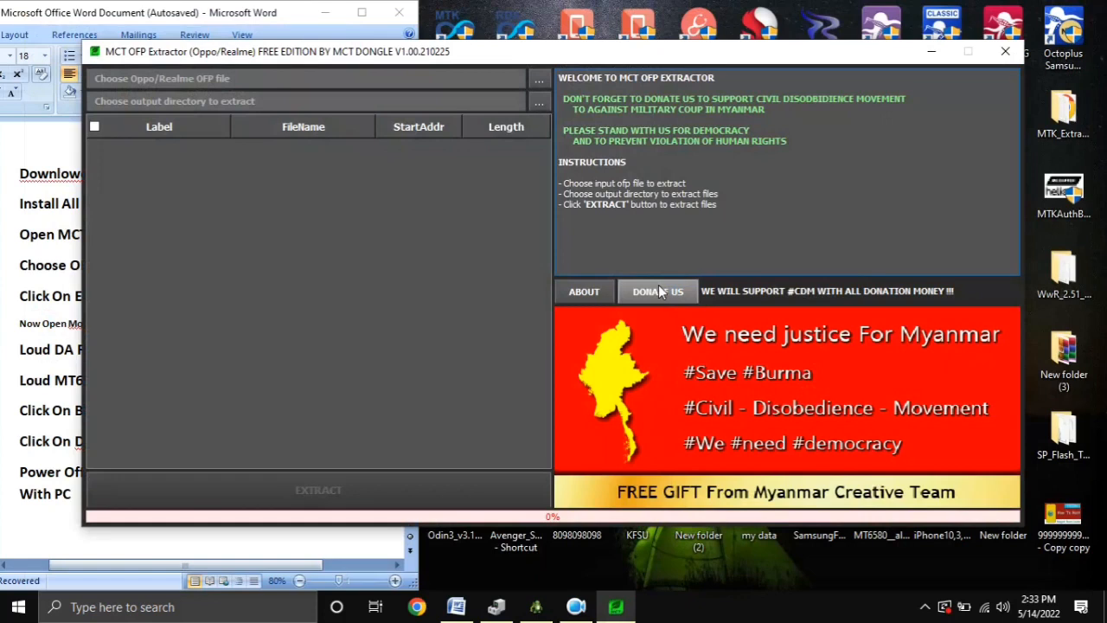
Step: Load Stock_Firmware_11_A.11_201114_15e73e4e.ofp from the desktop's Oppo OFP FileU_11_A.11_201114_15e73e4e folder as the OFP file
left_click(537, 82)
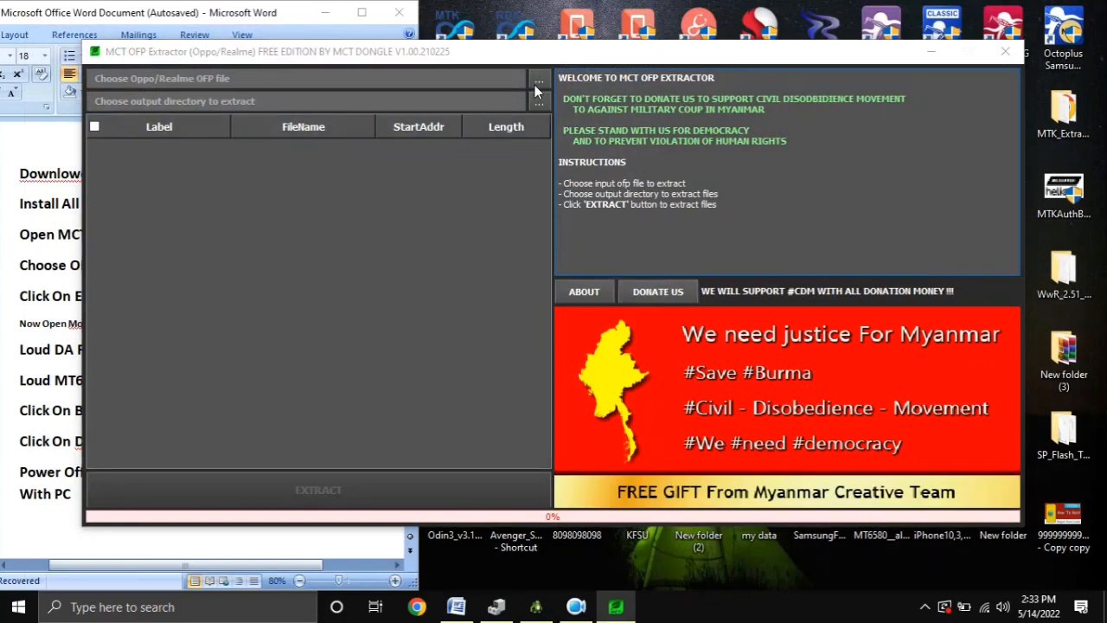
left_click(218, 105)
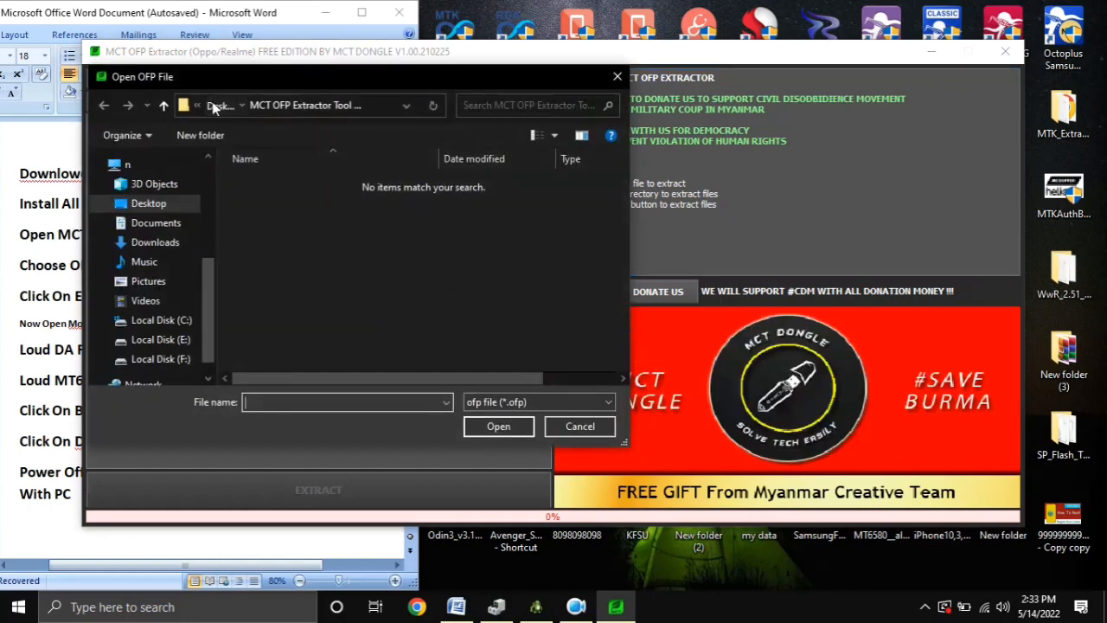
scroll(374, 336, "down", 1)
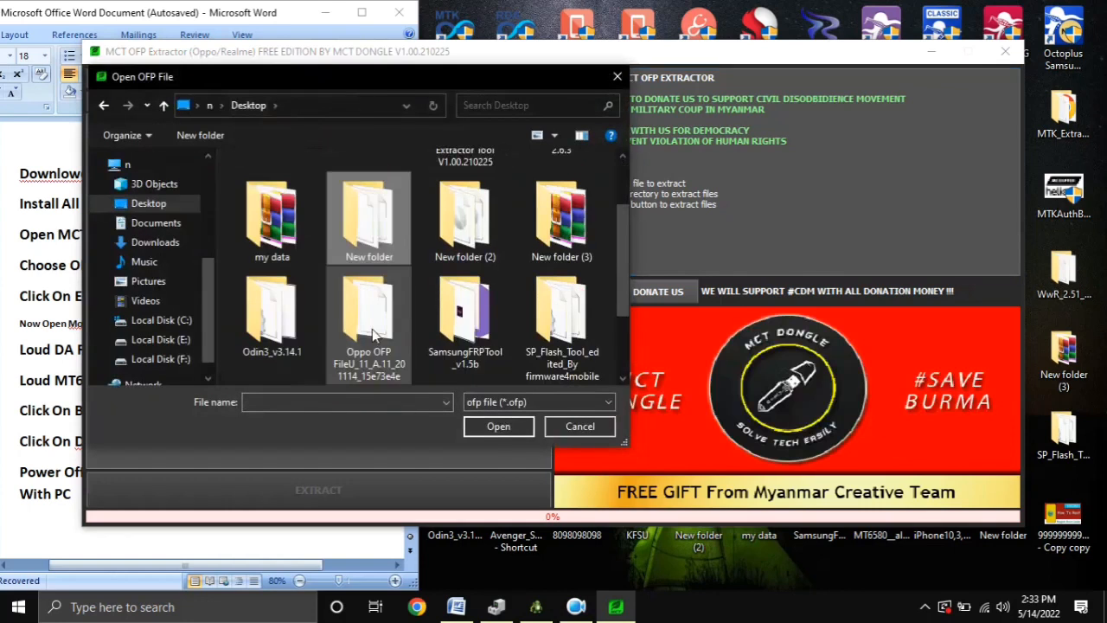
double_click(374, 335)
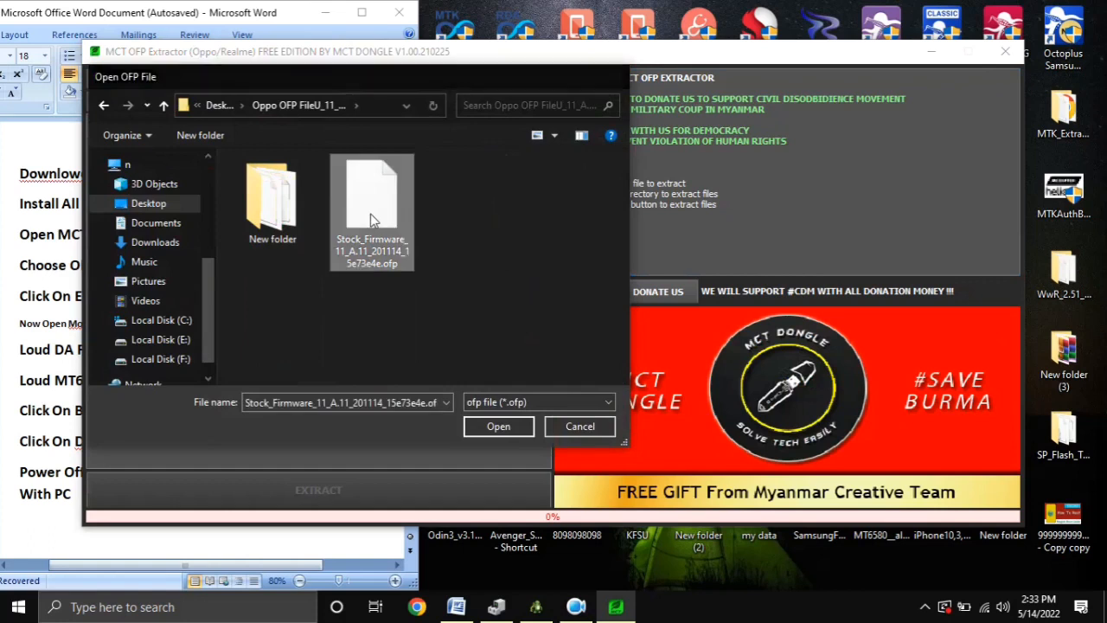
double_click(385, 235)
Step: Create a folder named "extract files" inside the Oppo OFP folder and choose it as the output directory
left_click(542, 103)
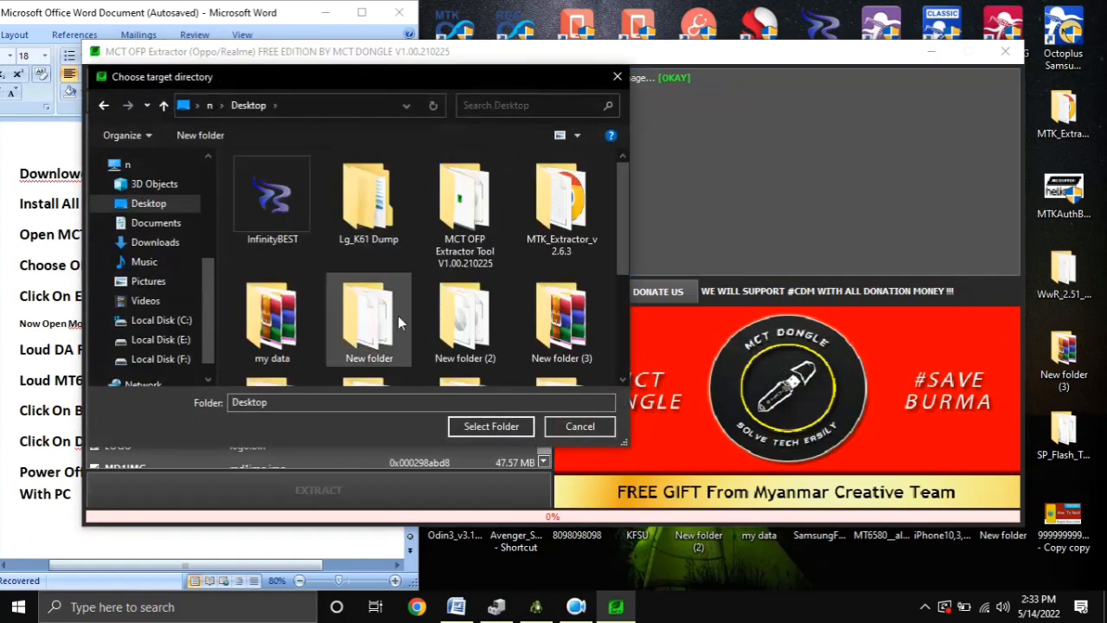
scroll(388, 327, "down", 2)
double_click(380, 212)
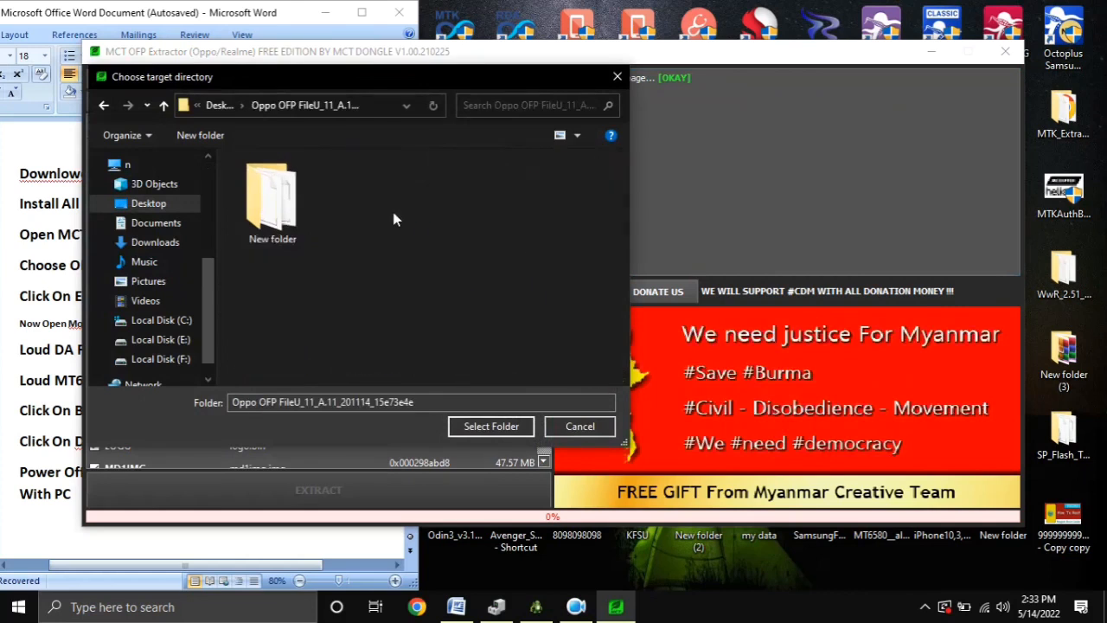
right_click(362, 302)
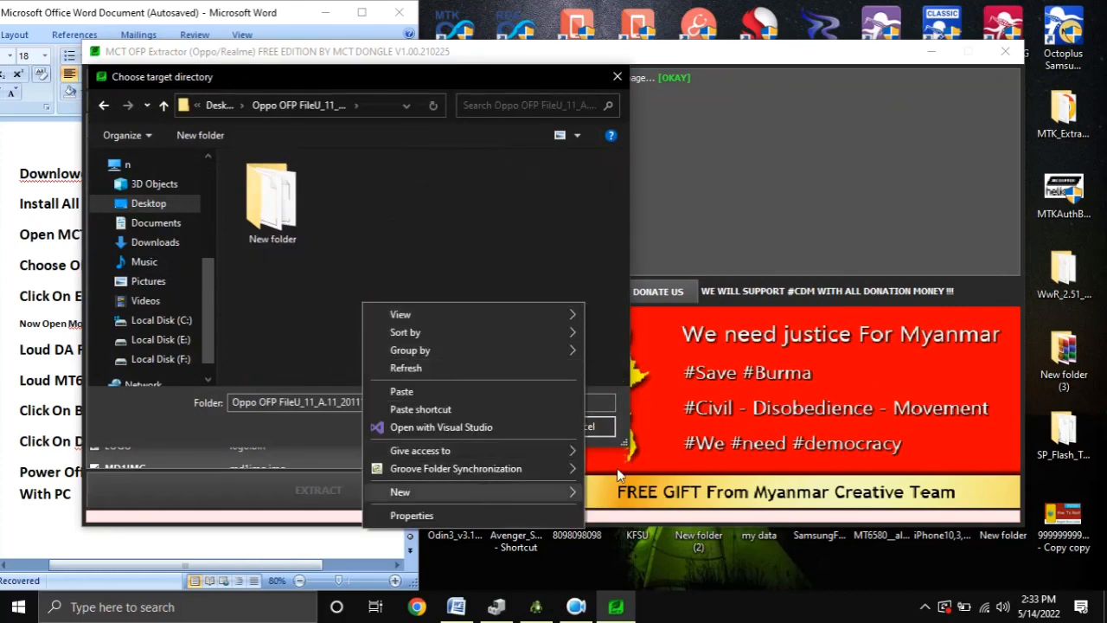
left_click(620, 293)
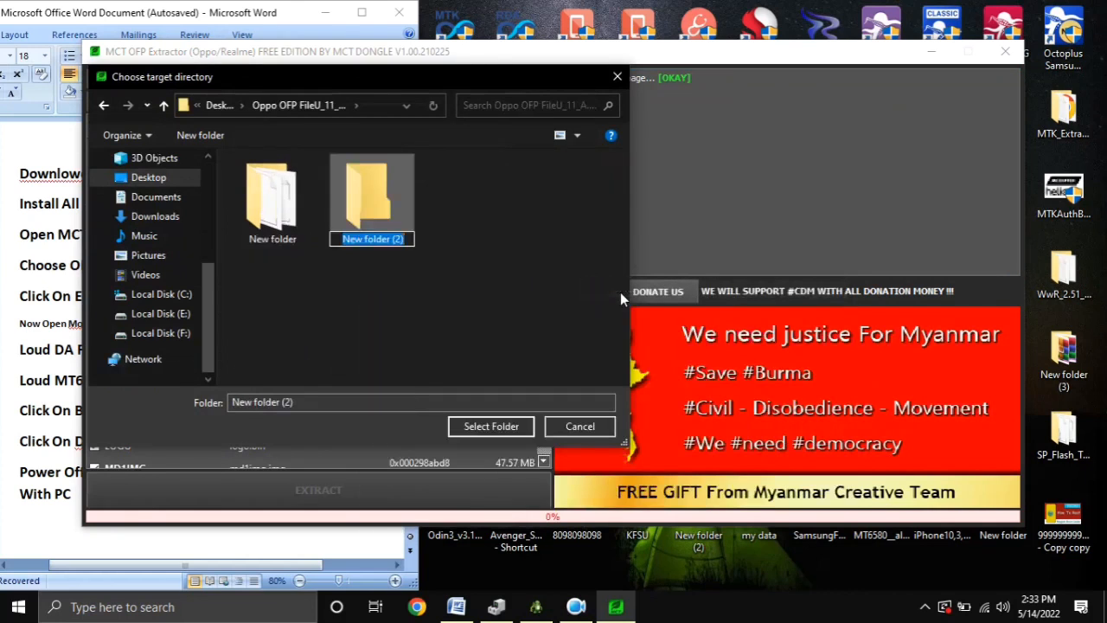
type("extract files")
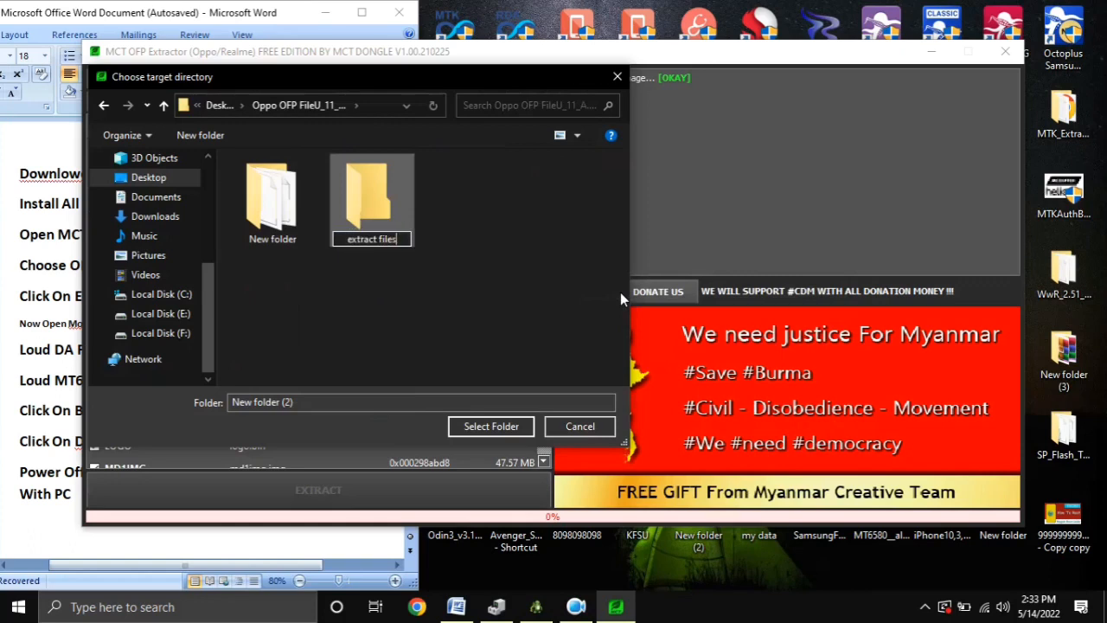
left_click(492, 426)
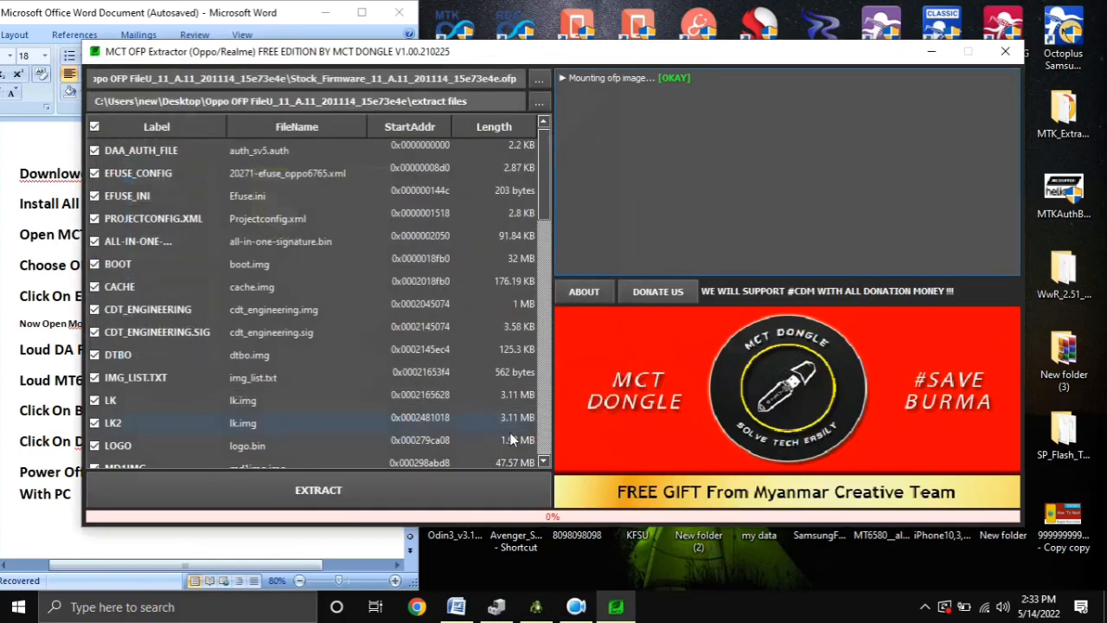
Step: Check the list of firmware partitions, extract the selected files and review the extraction log
scroll(516, 377, "down", 5)
scroll(516, 377, "down", 5)
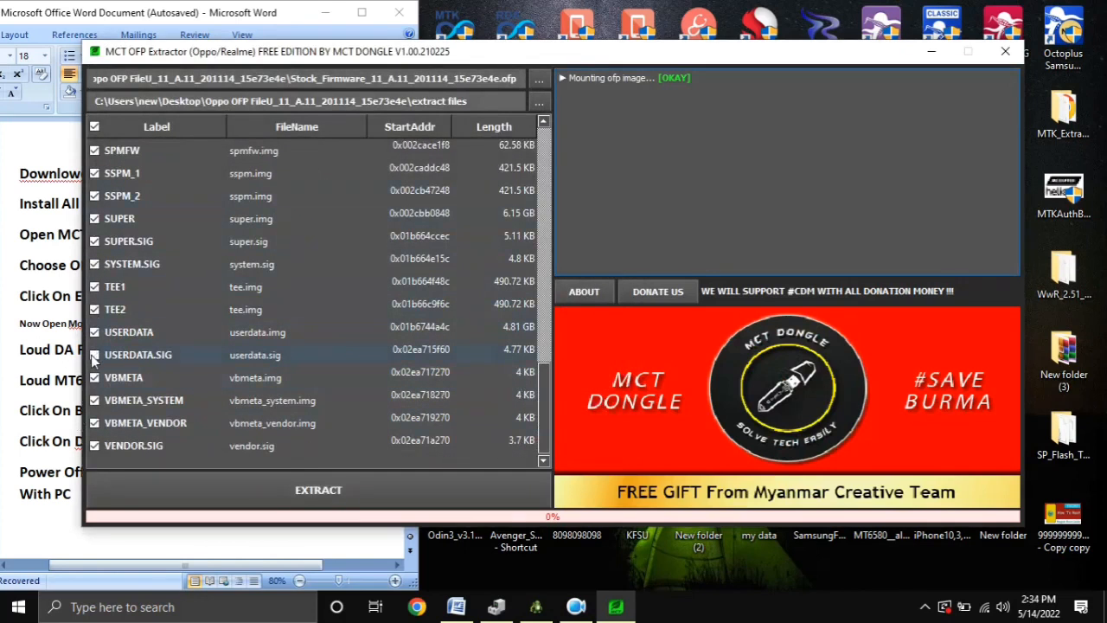
scroll(393, 384, "up", 10)
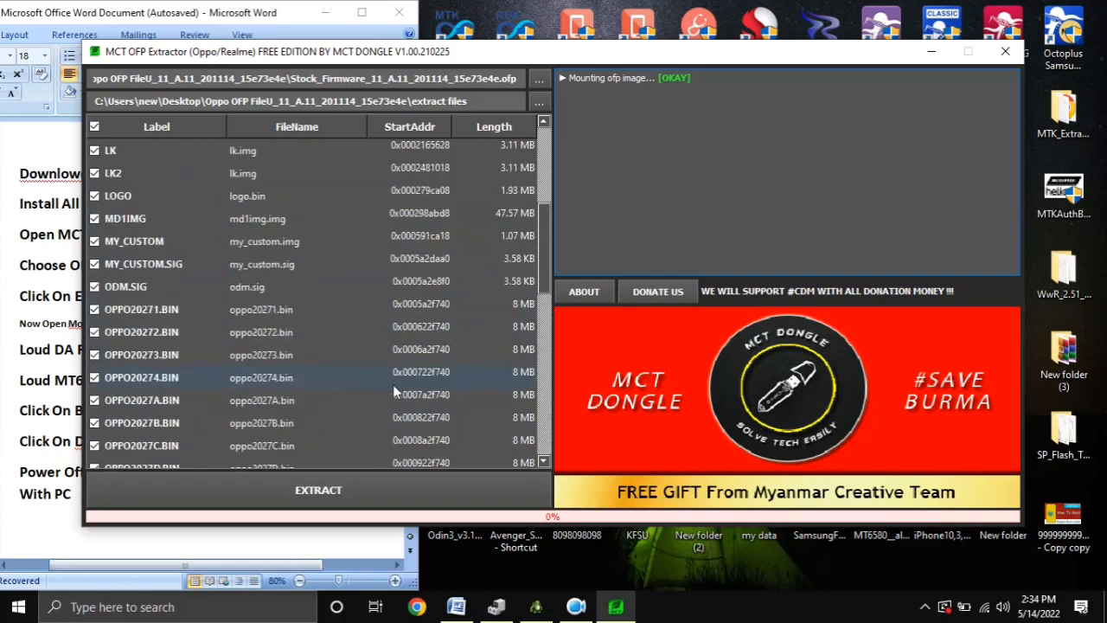
left_click(341, 488)
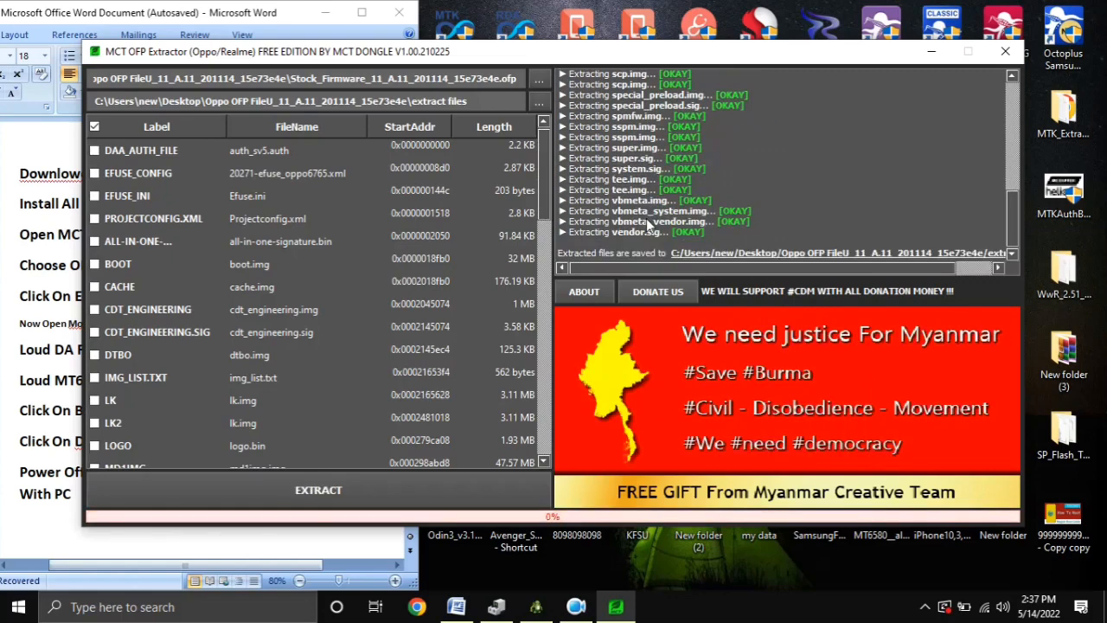
triple_click(644, 256)
scroll(323, 285, "down", 10)
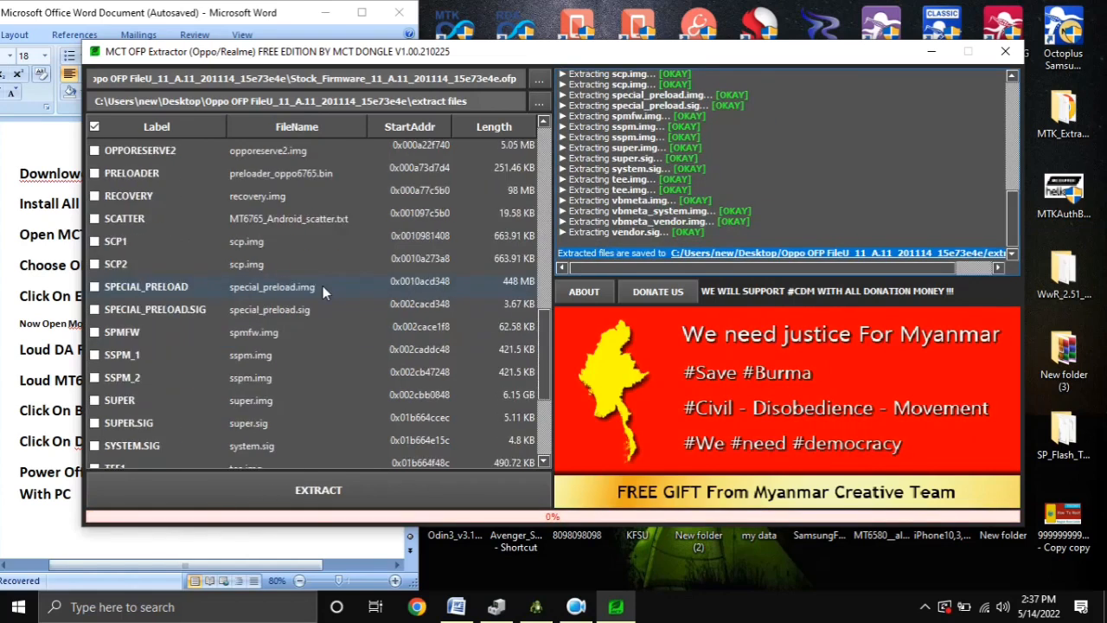
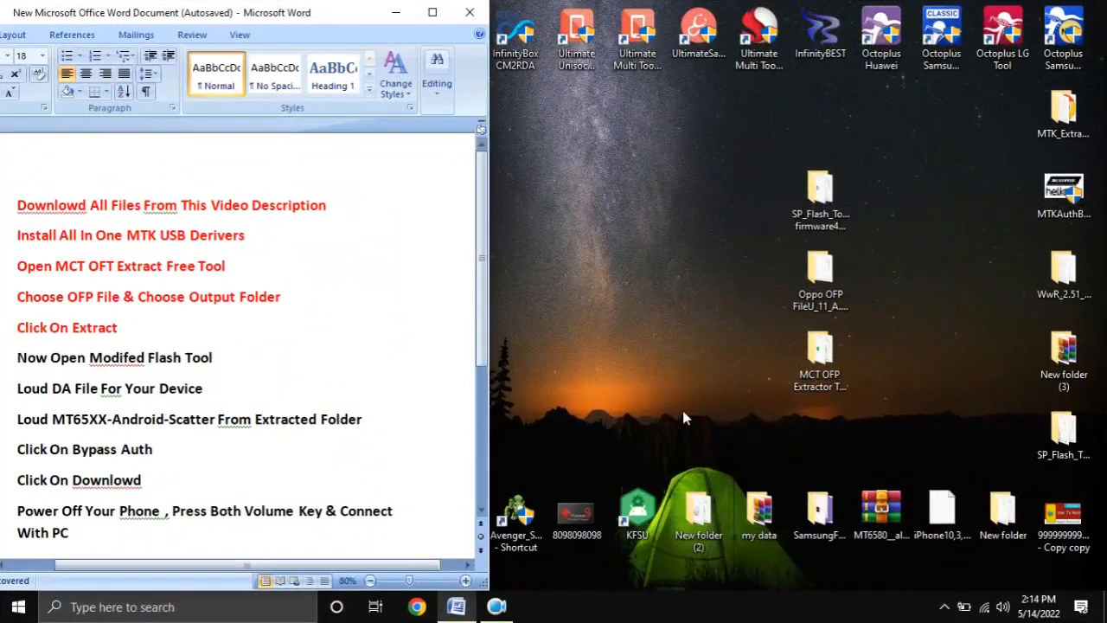
scroll(284, 383, "down", 1)
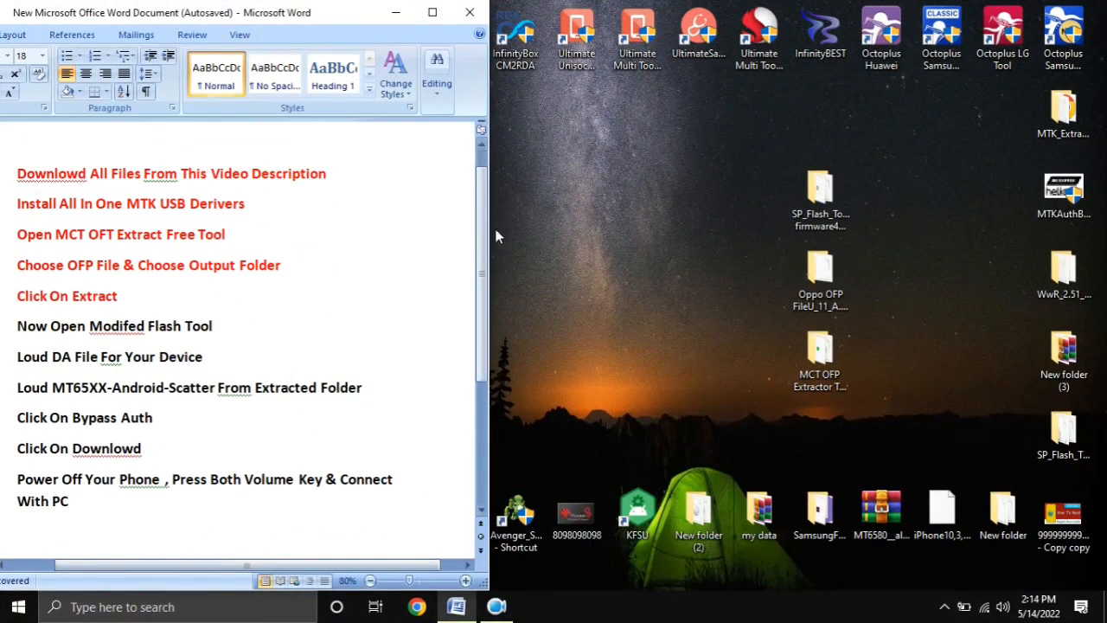
left_click_drag(484, 226, 485, 242)
left_click_drag(139, 257, 11, 210)
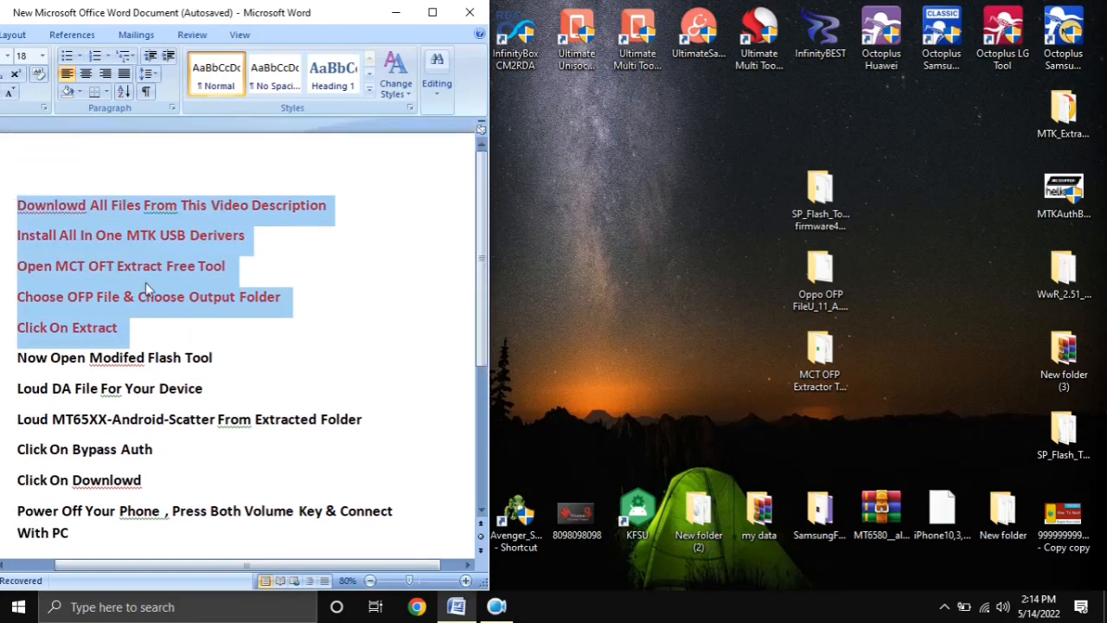
left_click_drag(476, 313, 476, 343)
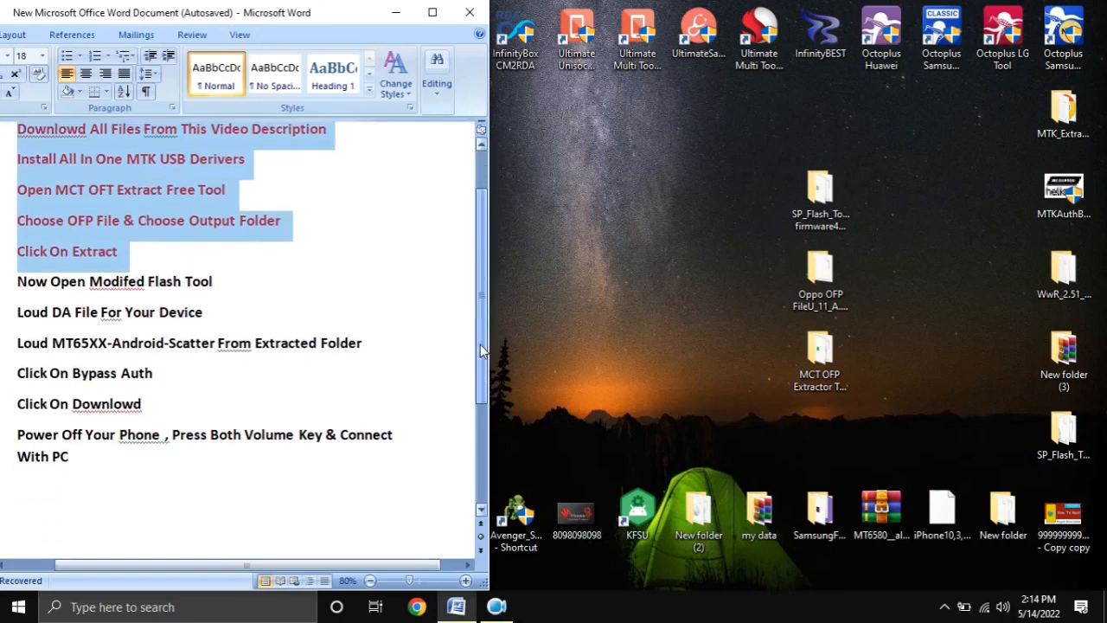
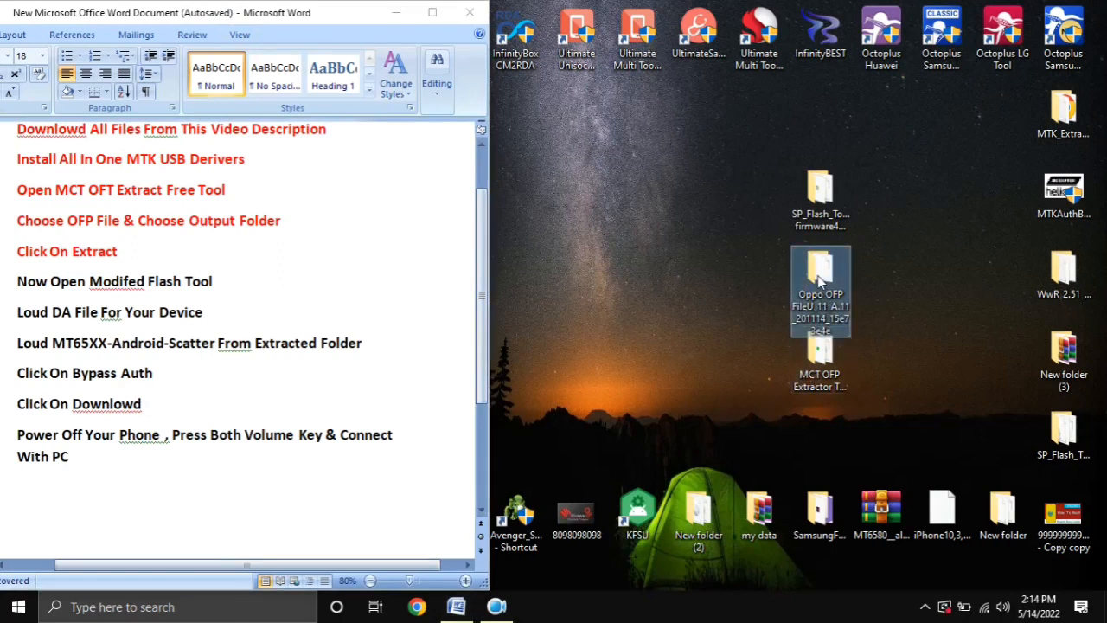
Step: Open the Extract Rom folder inside the desktop's Oppo OFP folder and examine the extracted firmware files and their sizes
double_click(821, 295)
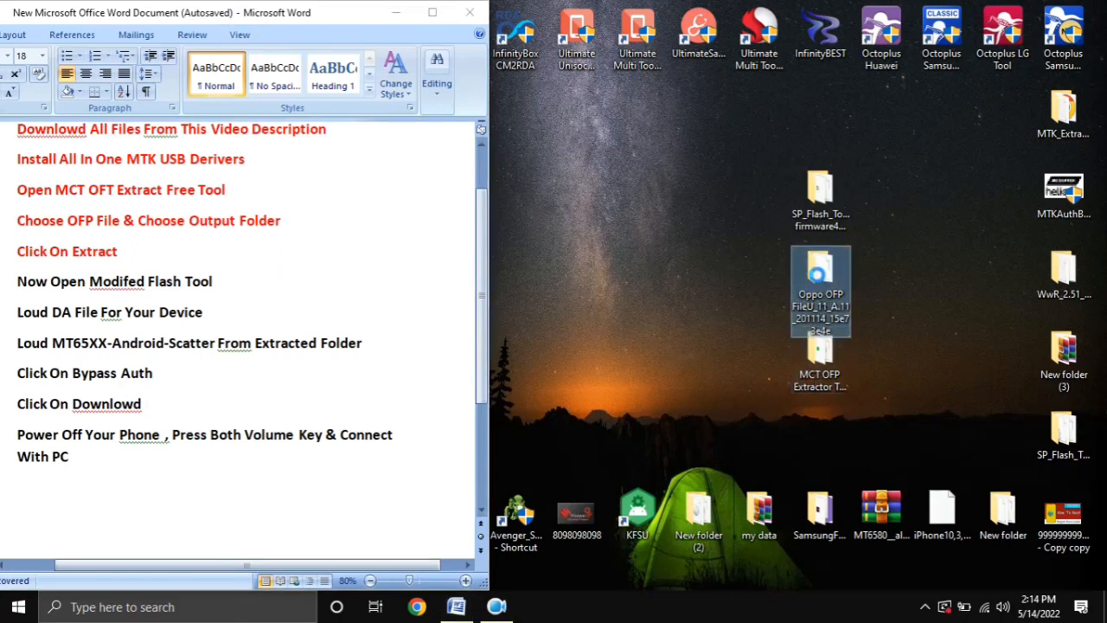
left_click(667, 306)
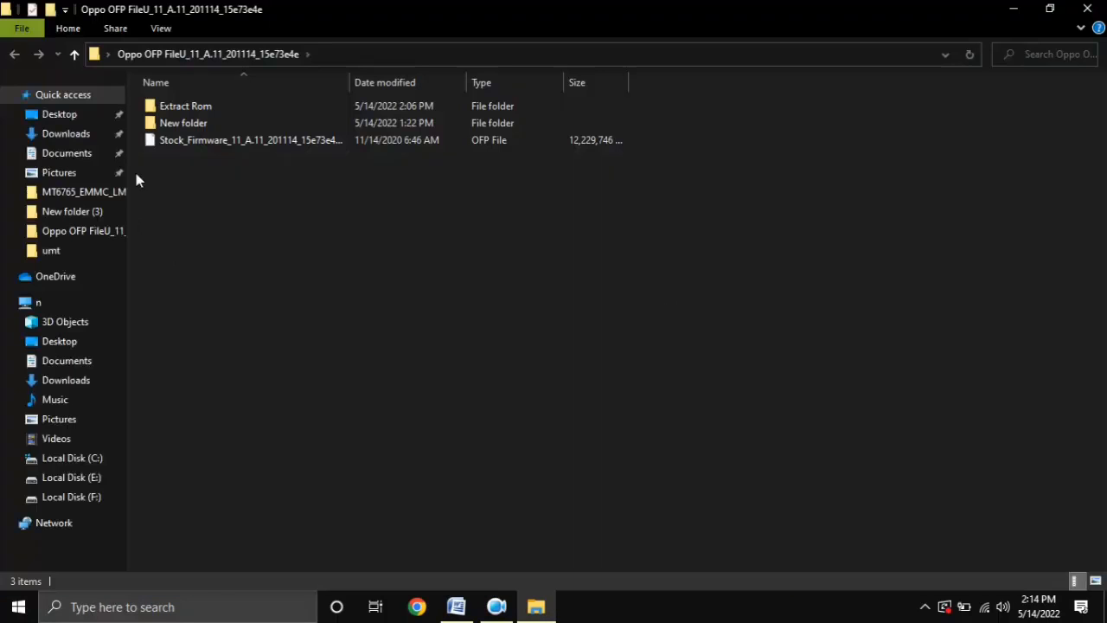
left_click(260, 143)
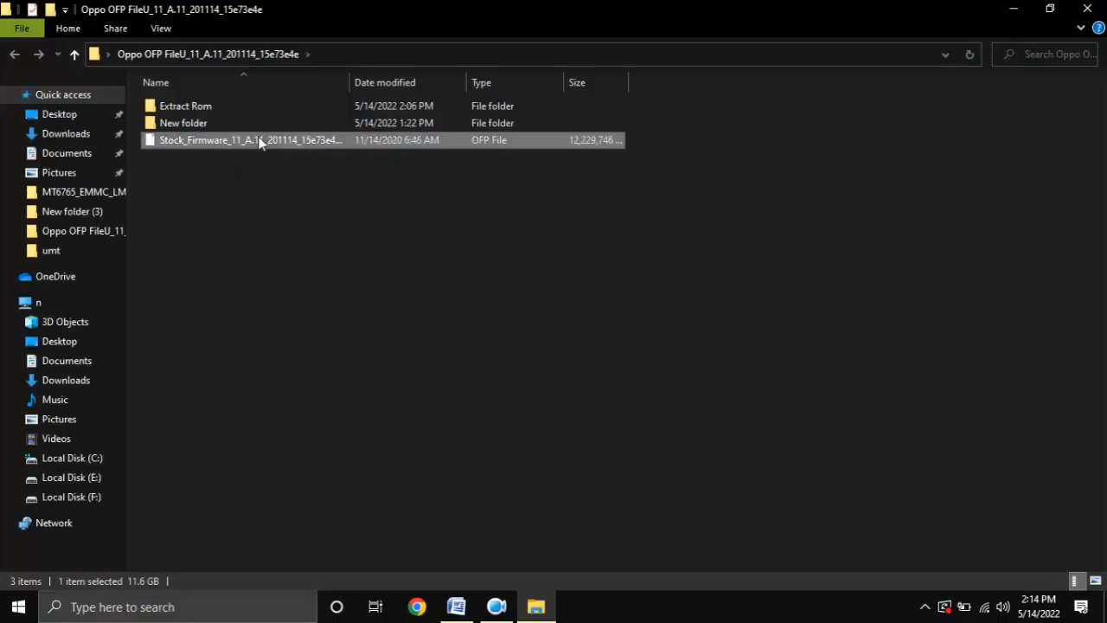
double_click(185, 107)
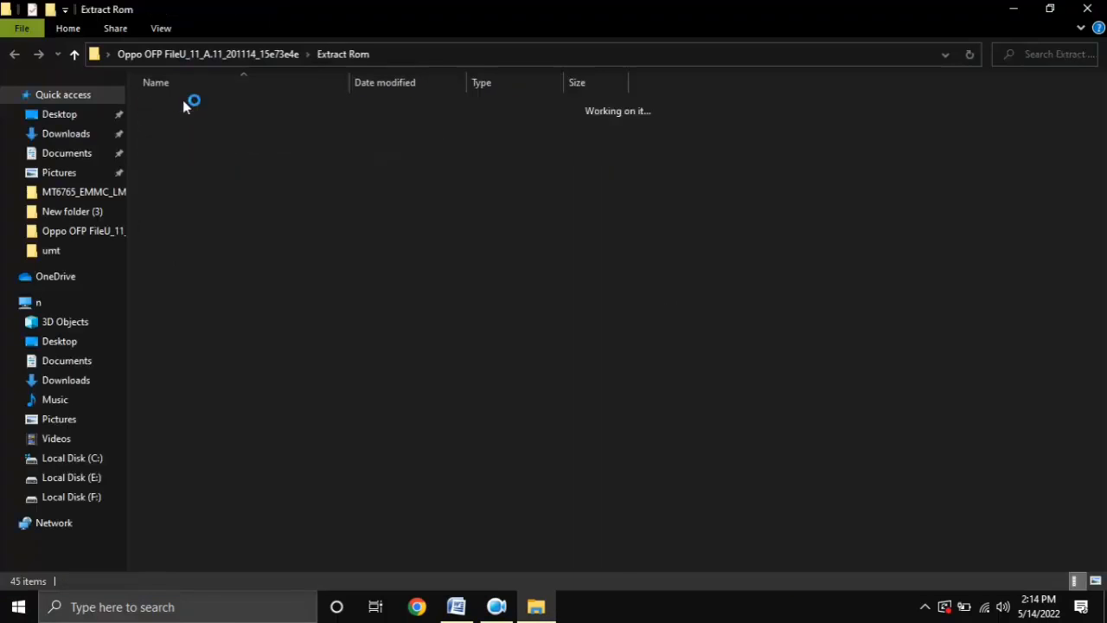
left_click_drag(685, 95, 395, 485)
scroll(395, 485, "up", 6)
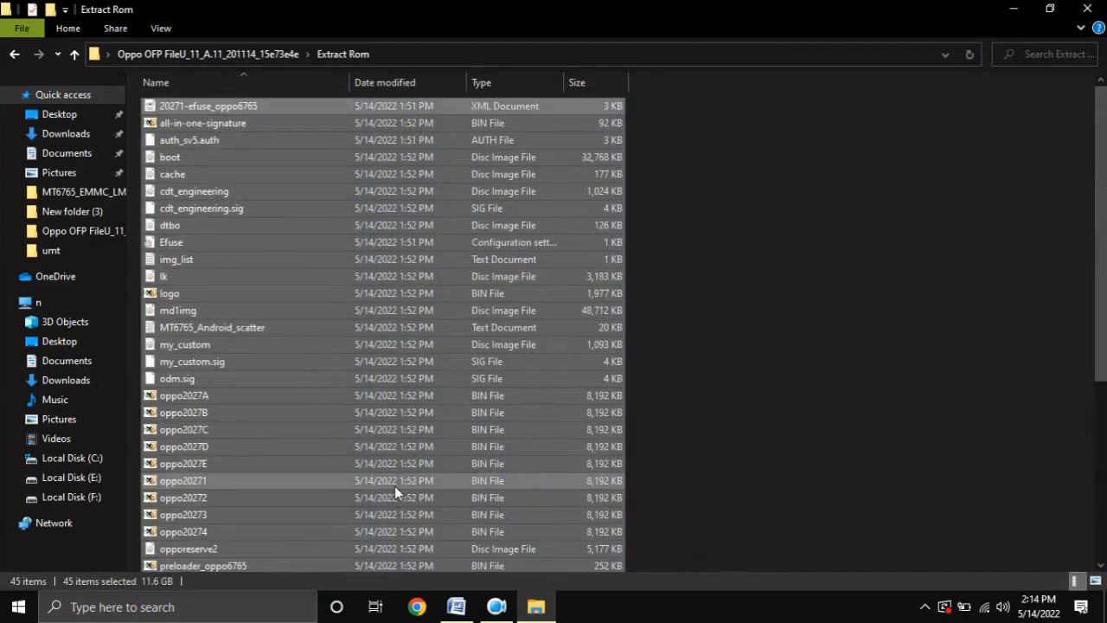
scroll(395, 485, "down", 5)
scroll(408, 490, "down", 1)
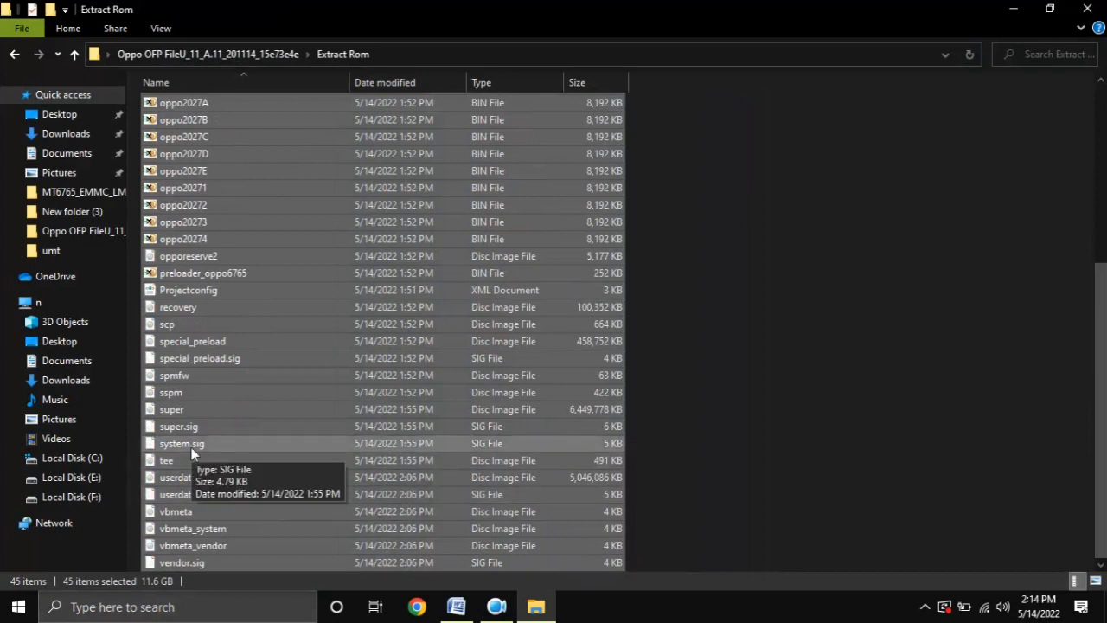
left_click(198, 411)
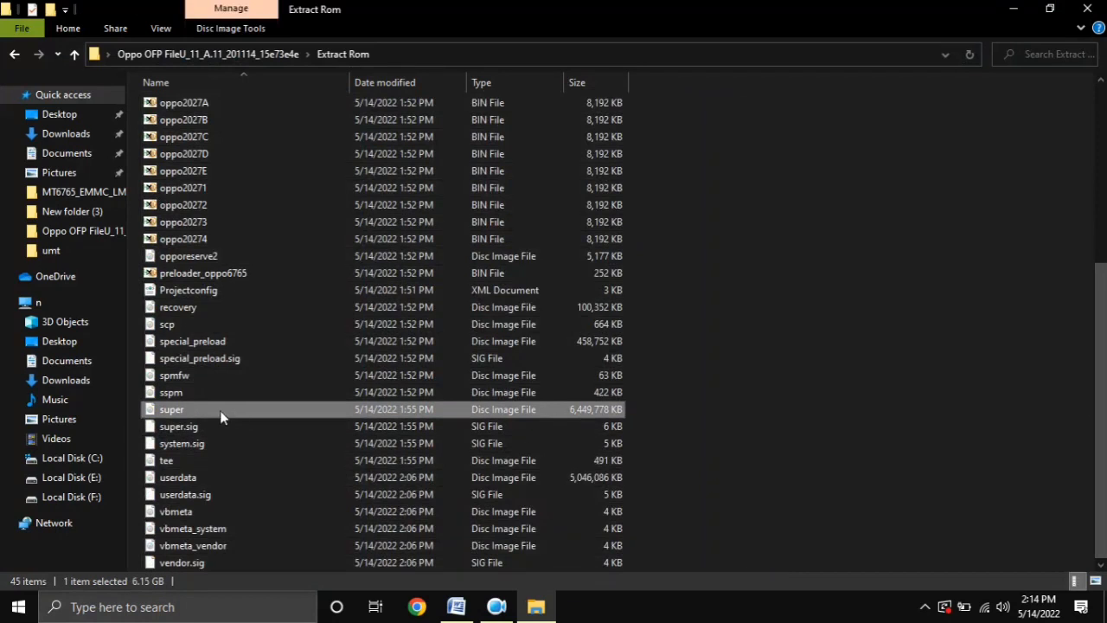
Step: Return to the Oppo OFP folder, delete the Stock_Firmware OFP file and close the folder window
left_click(13, 55)
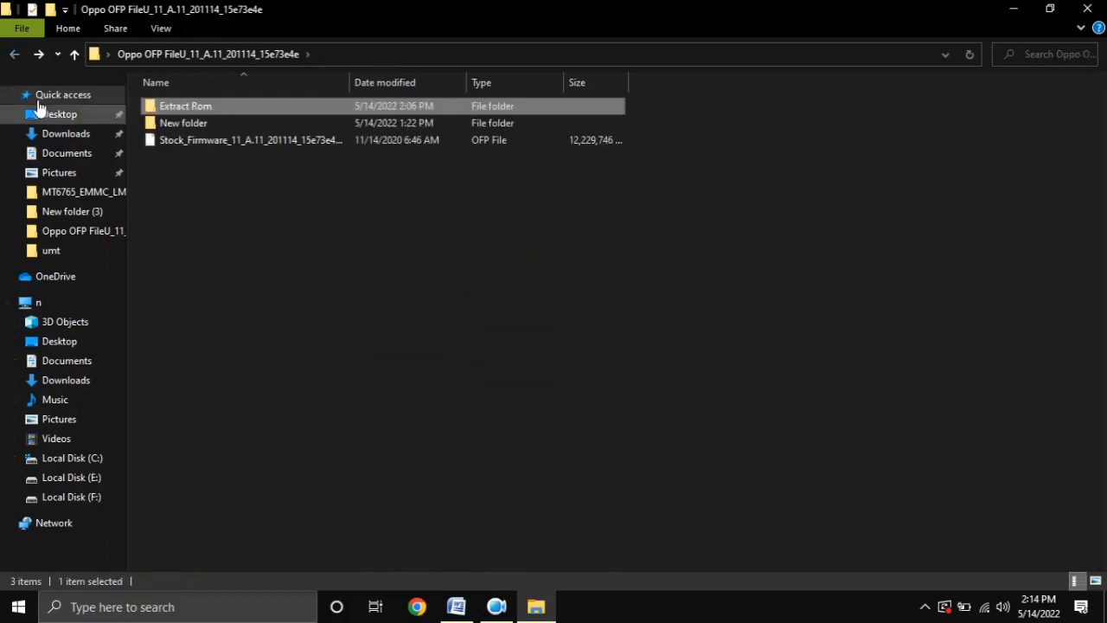
left_click(201, 145)
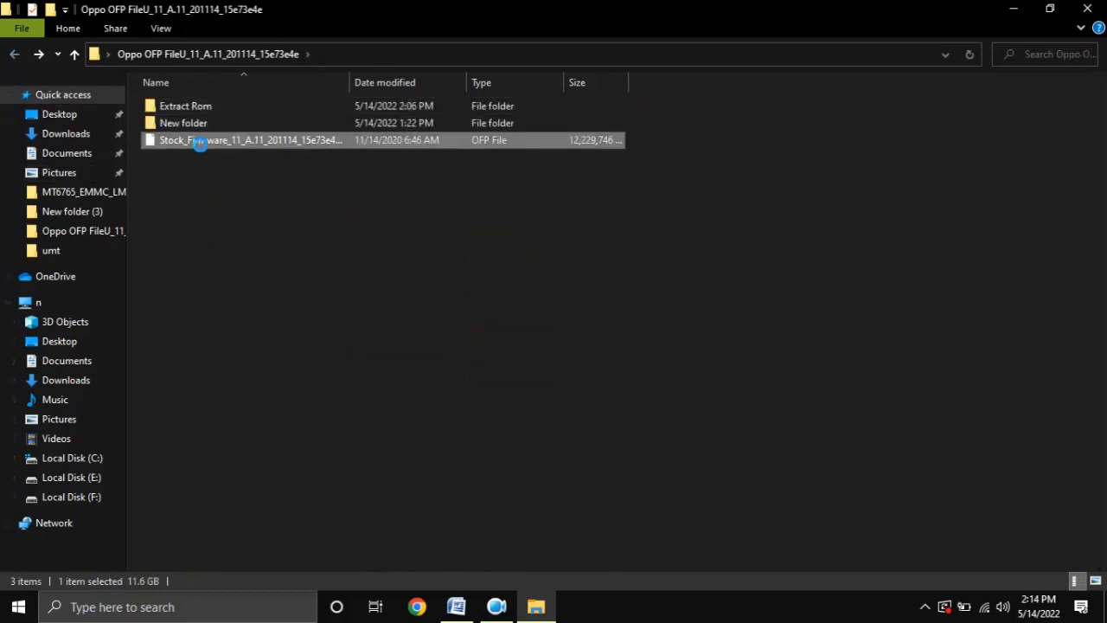
right_click(201, 144)
left_click(274, 465)
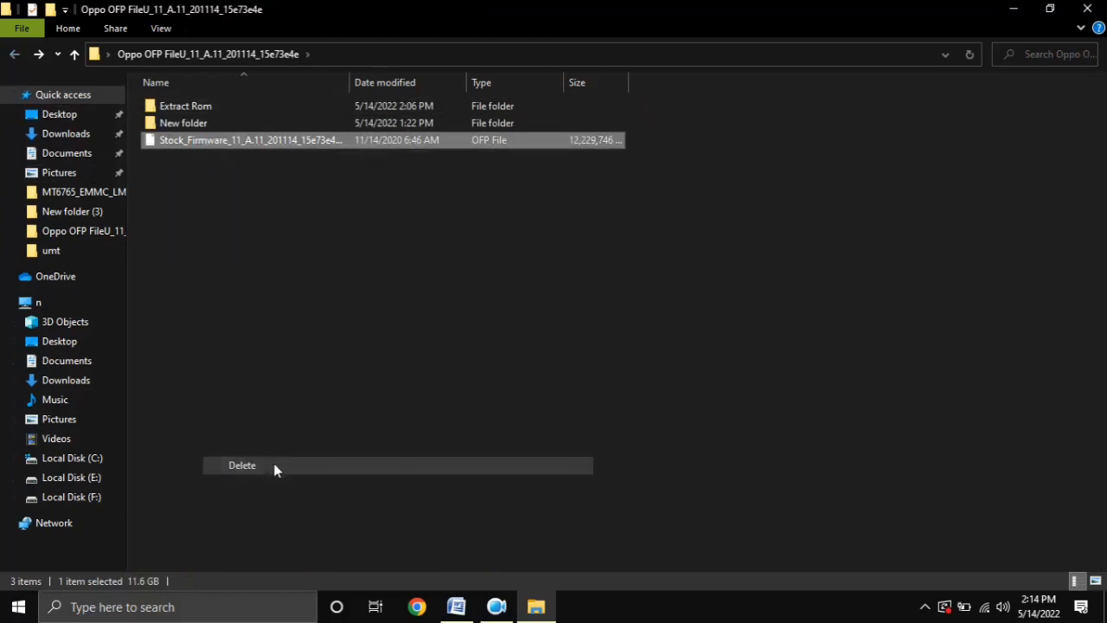
left_click(1087, 9)
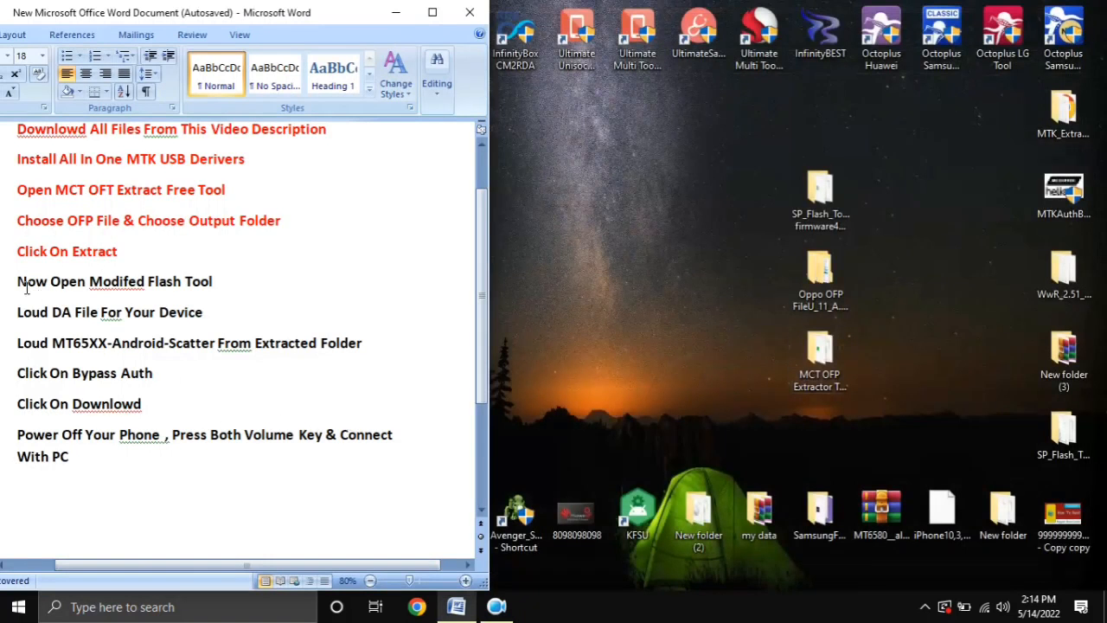
Step: Launch flash_tool from the desktop folder SP_Flash_Tool_edited_By firmware4mobile and close the folder window
left_click_drag(21, 277, 216, 281)
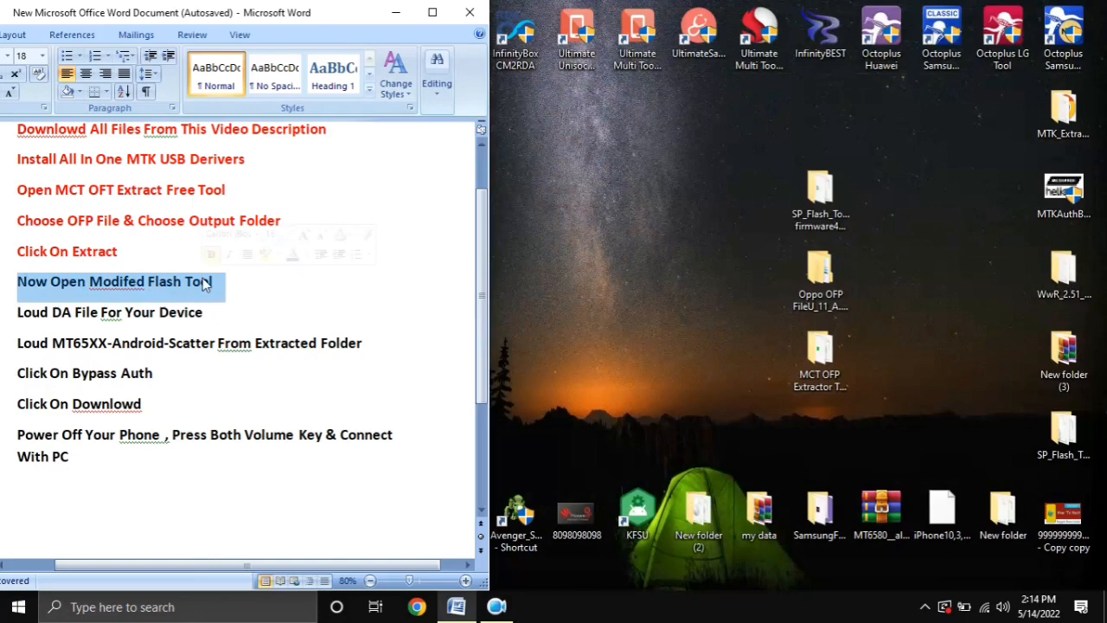
left_click(664, 345)
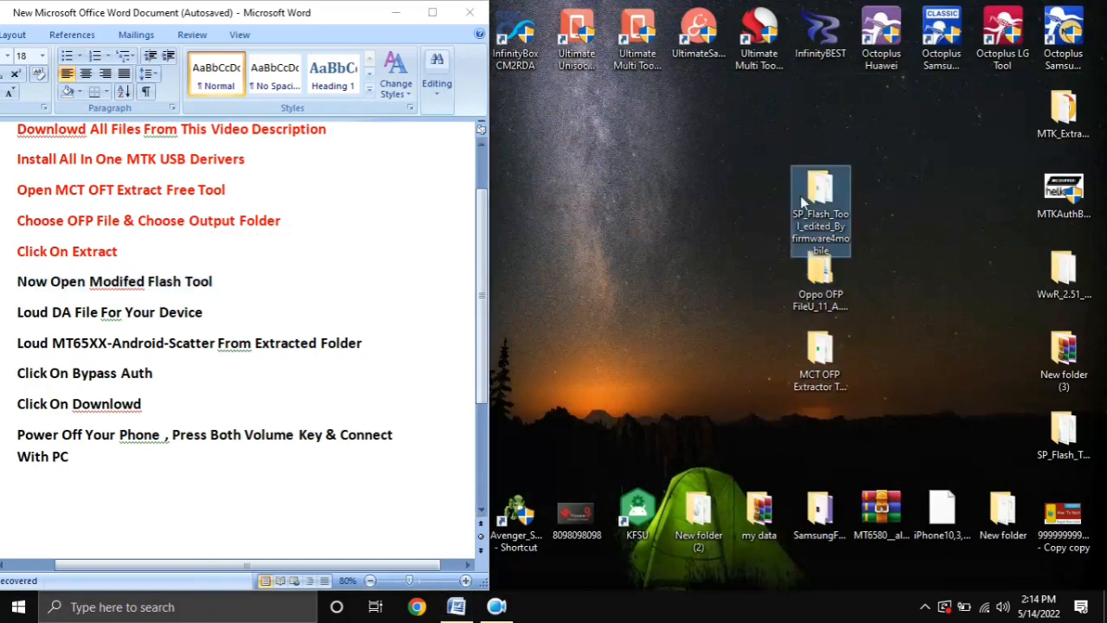
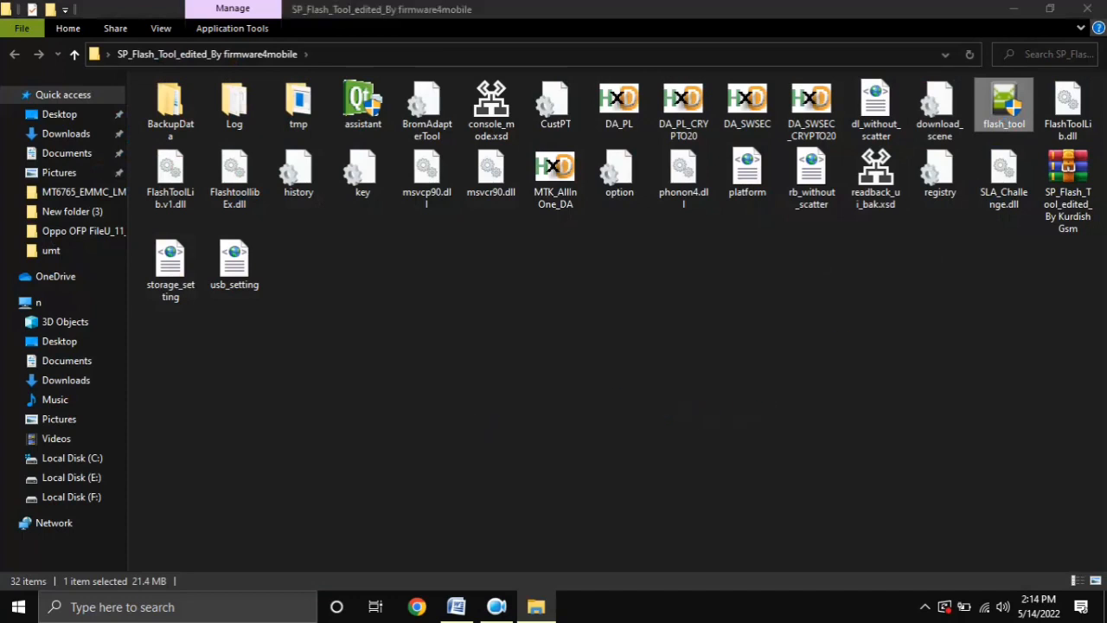
left_click(1088, 9)
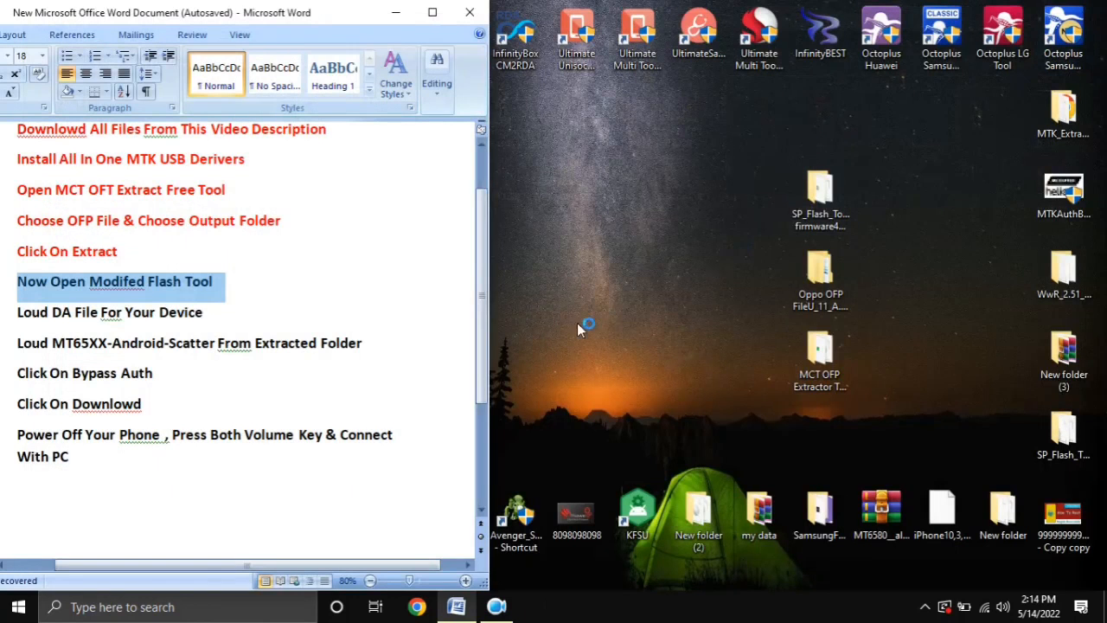
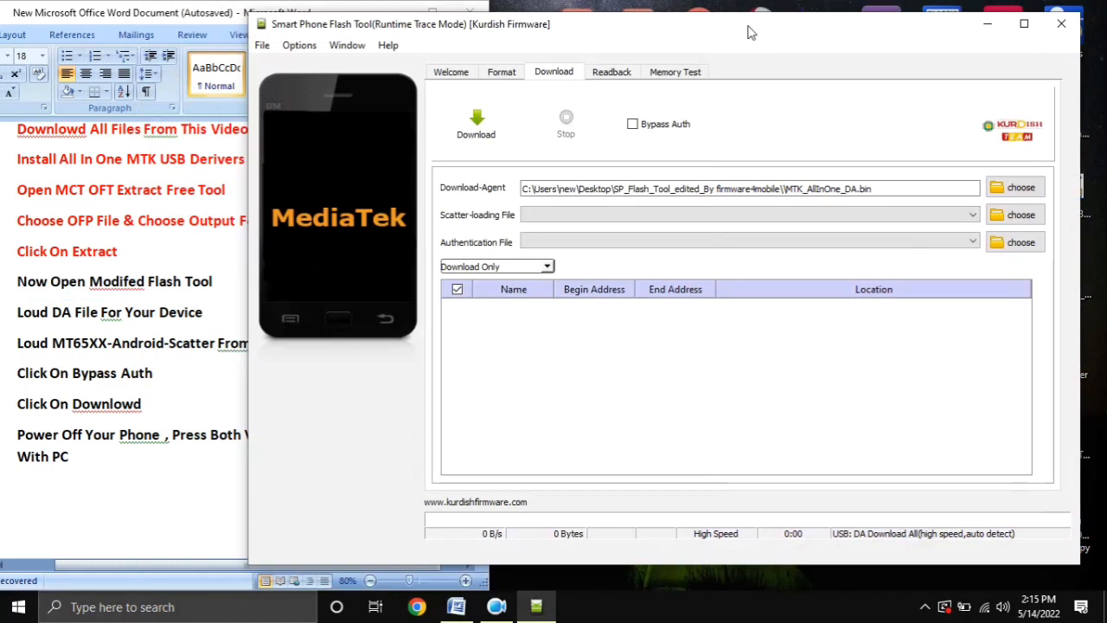
Step: Switch to the Word instructions and reduce the "Now Open Modifed Flash Tool" line to 12 pt
left_click(12, 288)
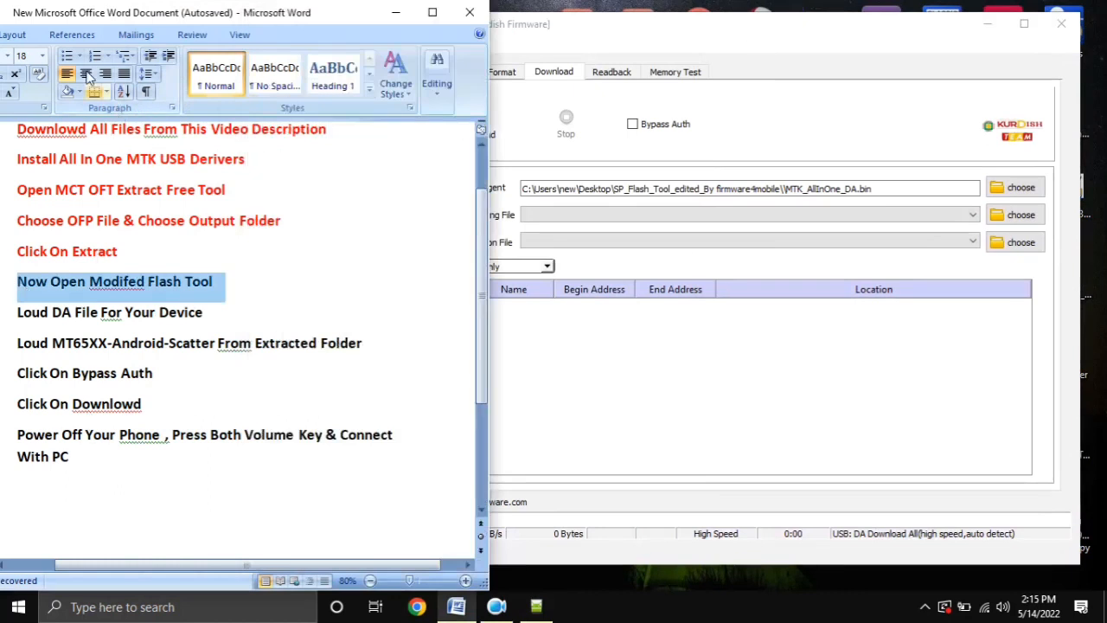
left_click_drag(56, 26, 90, 26)
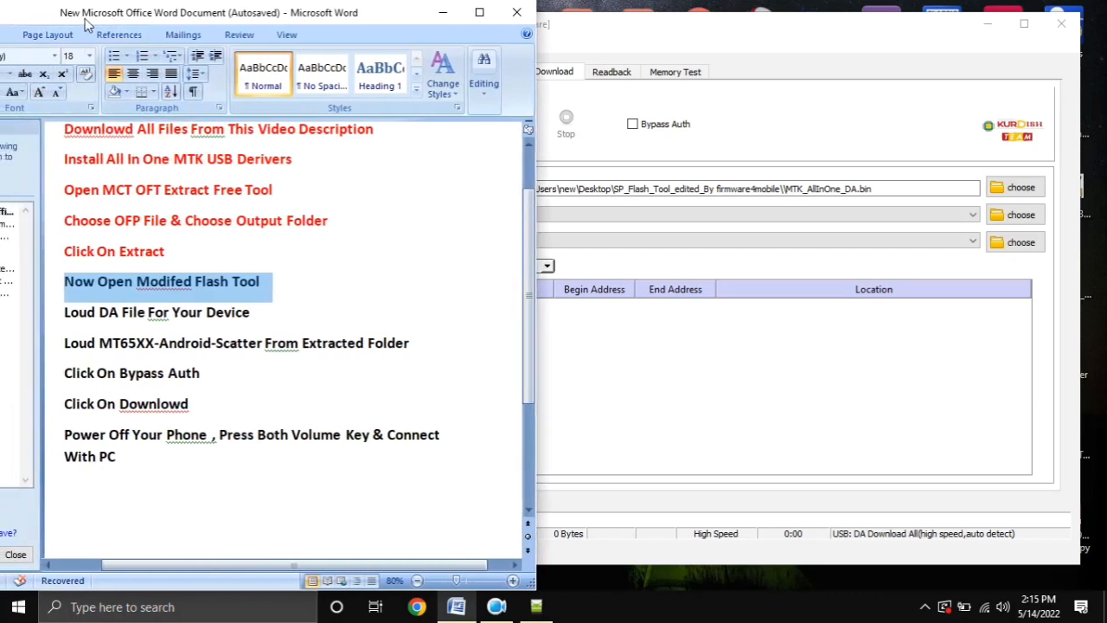
left_click(57, 93)
left_click(57, 92)
left_click(57, 93)
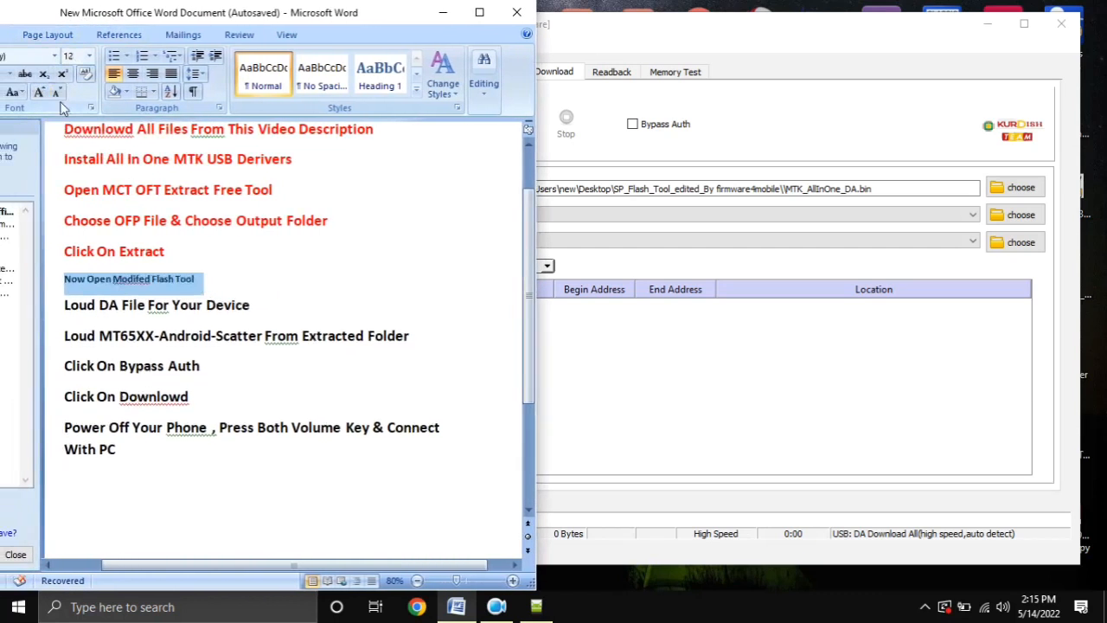
Step: Highlight the "Loud DA File For Your Device" instruction, then load MTK_AllInOne_DA as the Download-Agent in Smart Phone Flash Tool
left_click(603, 50)
left_click(49, 322)
left_click(61, 318)
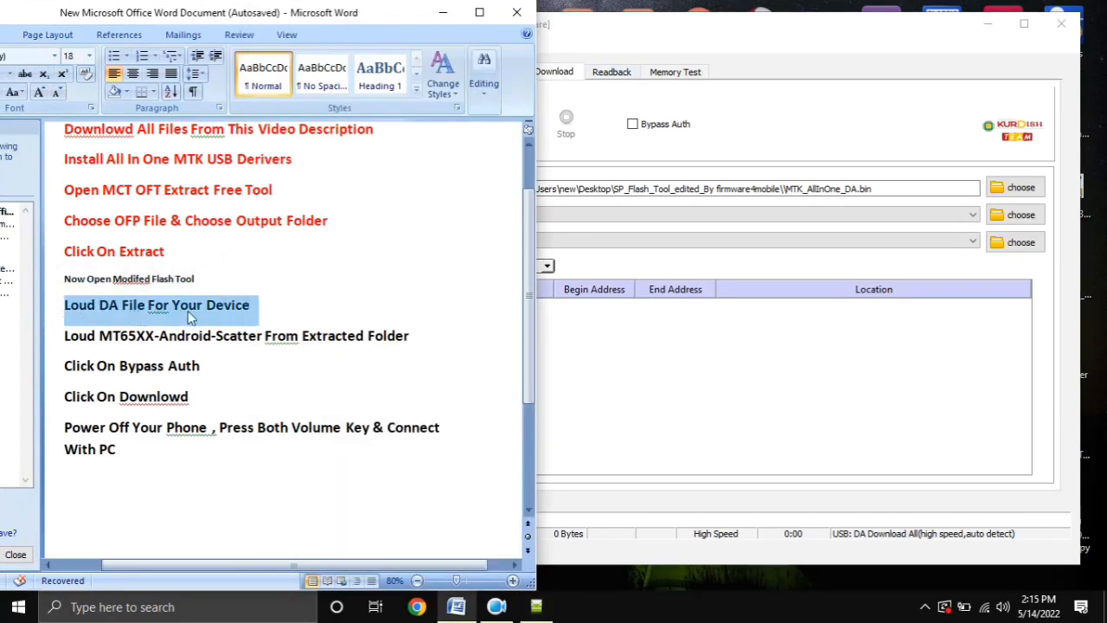
left_click(930, 105)
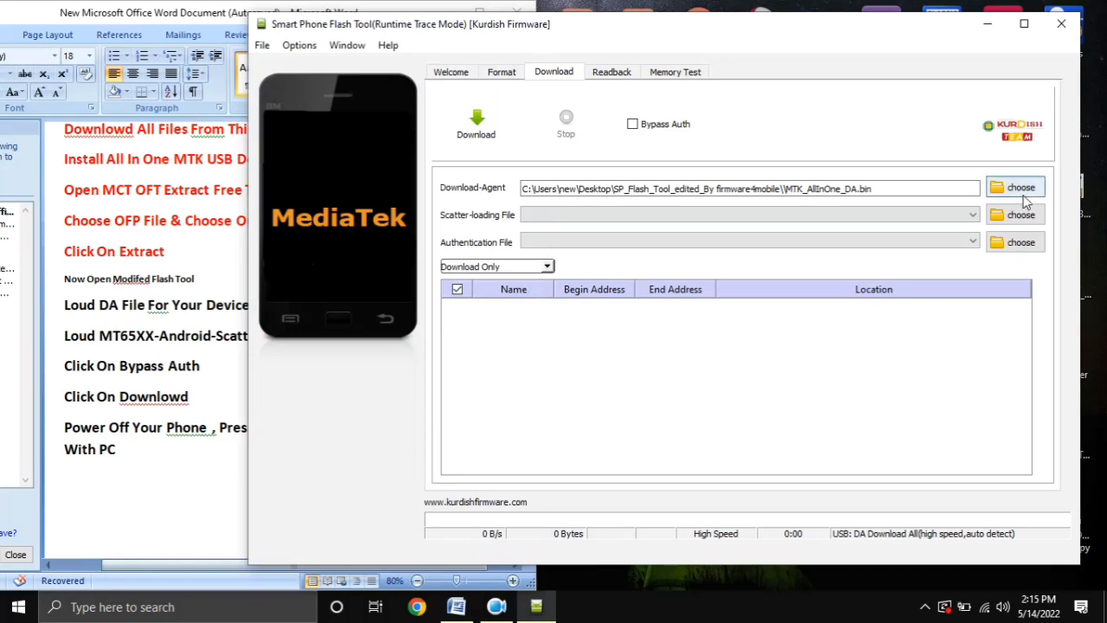
left_click(1023, 192)
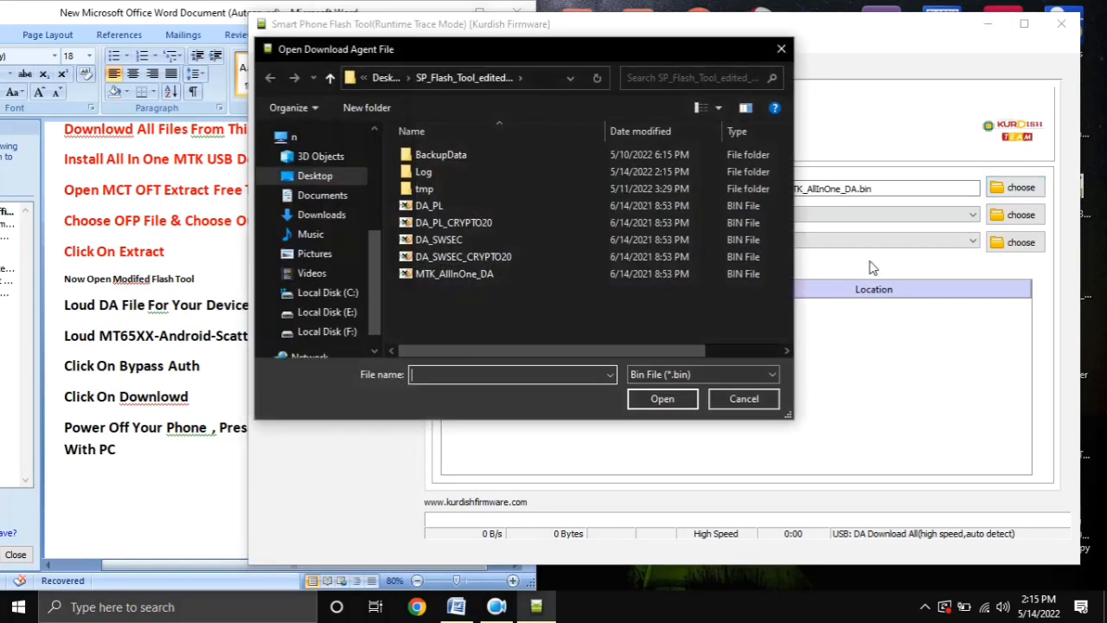
left_click(441, 275)
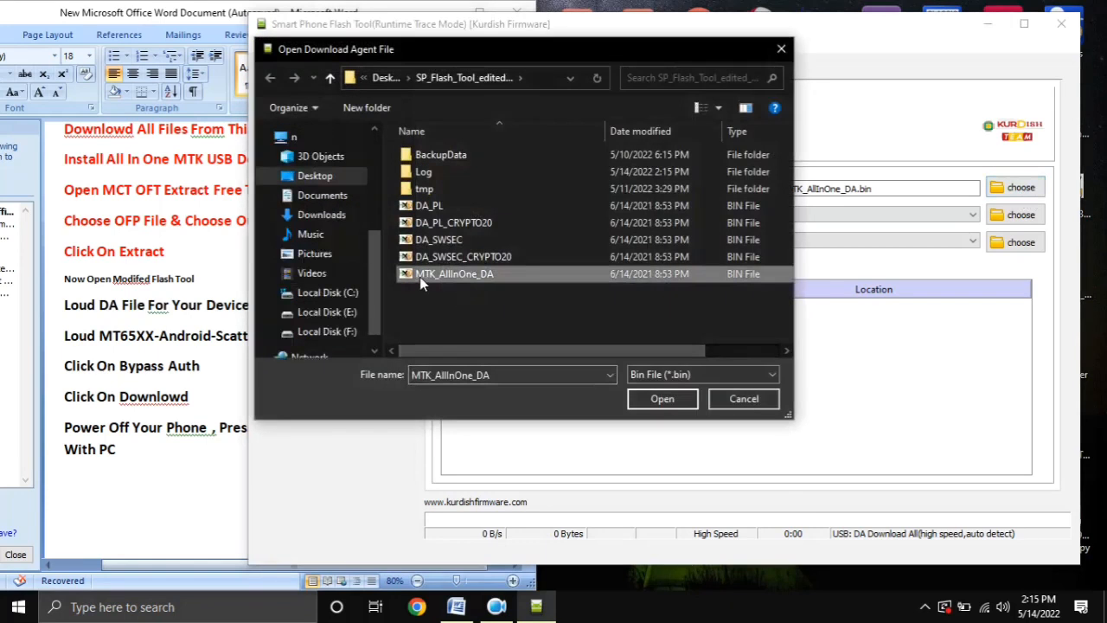
double_click(485, 278)
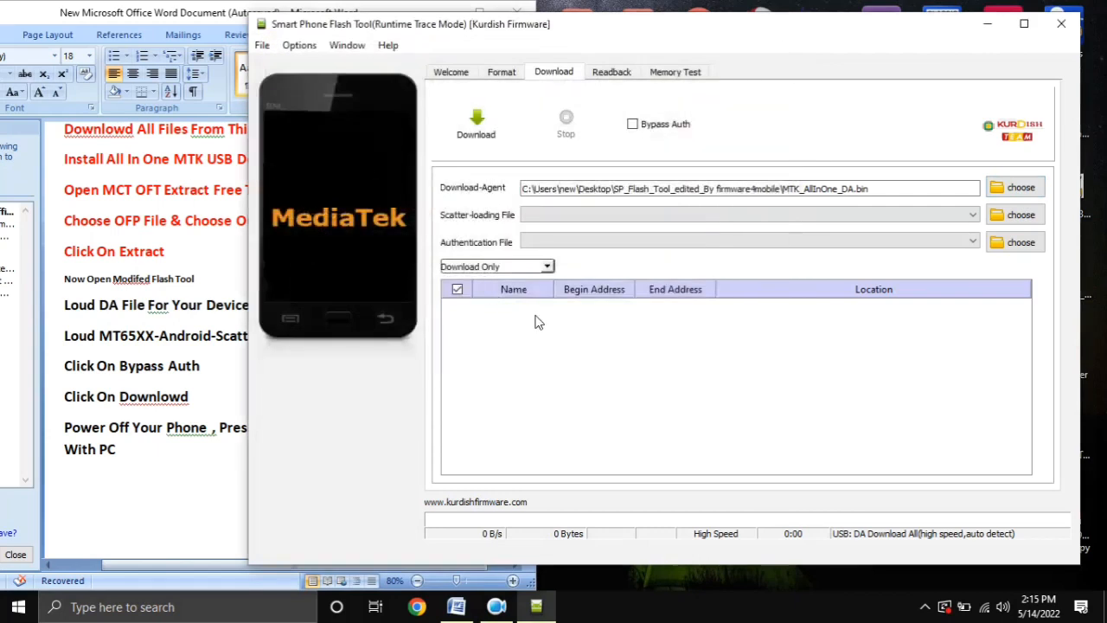
Step: Switch to the Word instructions and colour the "Loud MT65XX-Android-Scatter From Extracted Folder" line red
left_click(64, 340)
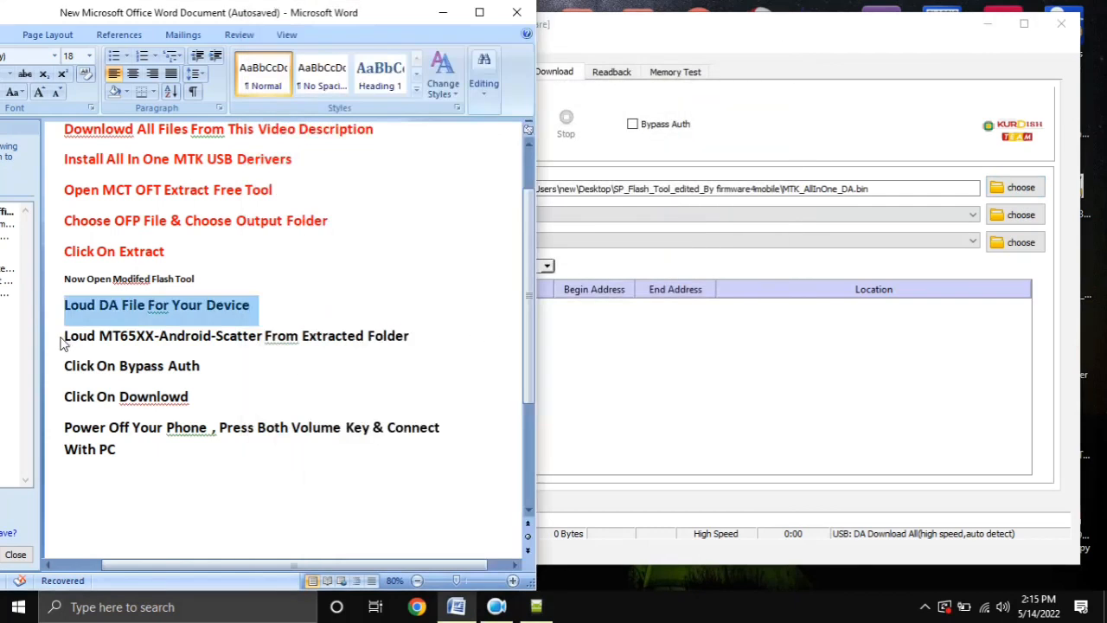
triple_click(66, 342)
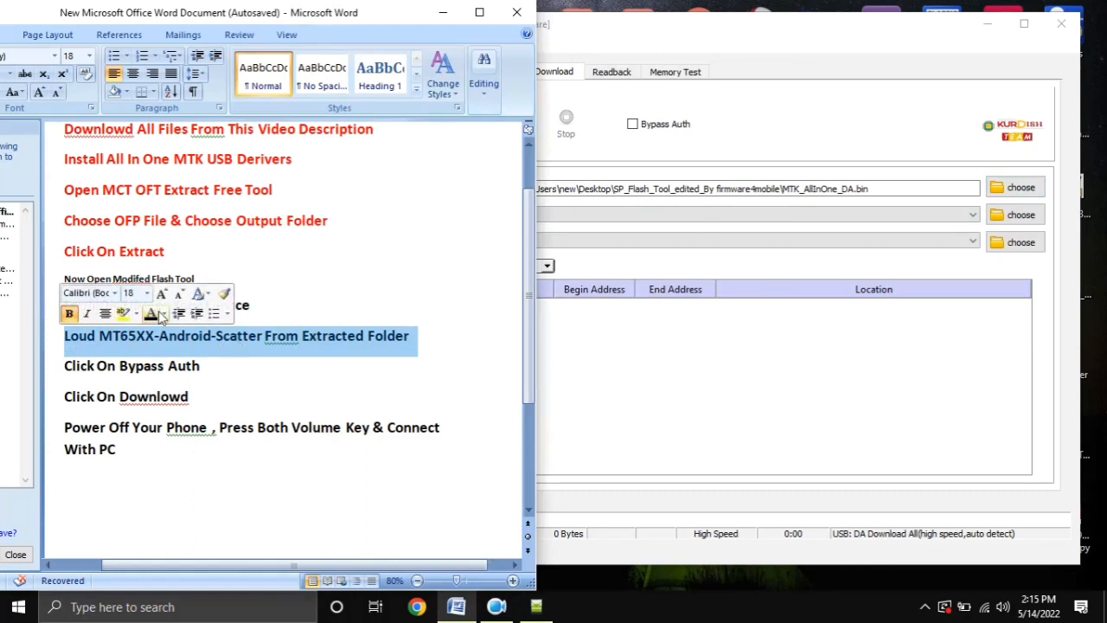
left_click(160, 317)
left_click(162, 453)
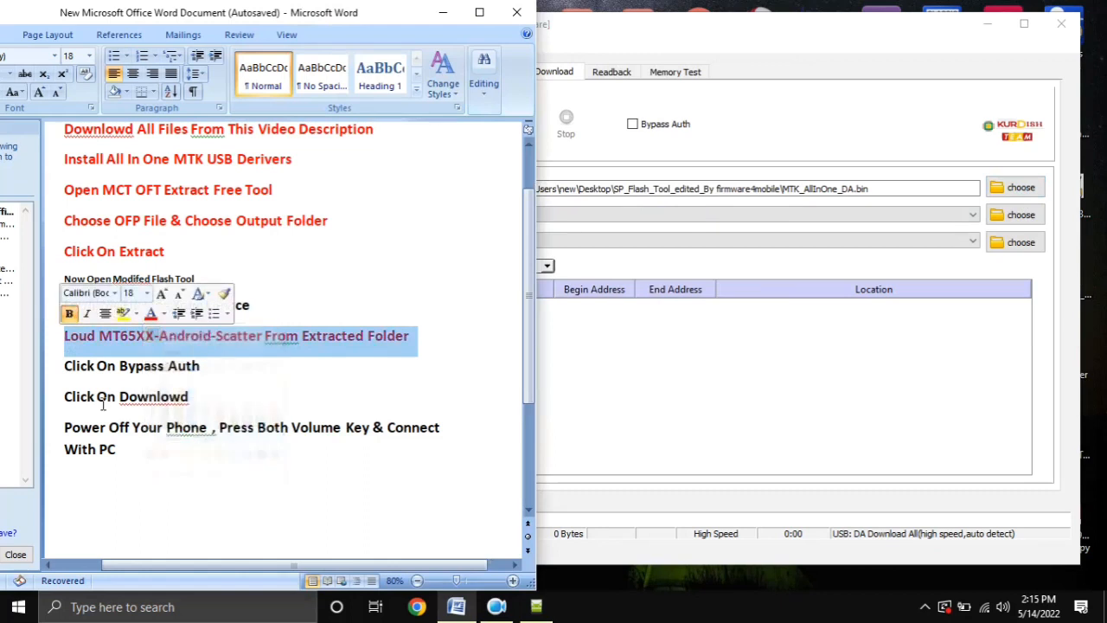
left_click_drag(62, 339, 397, 344)
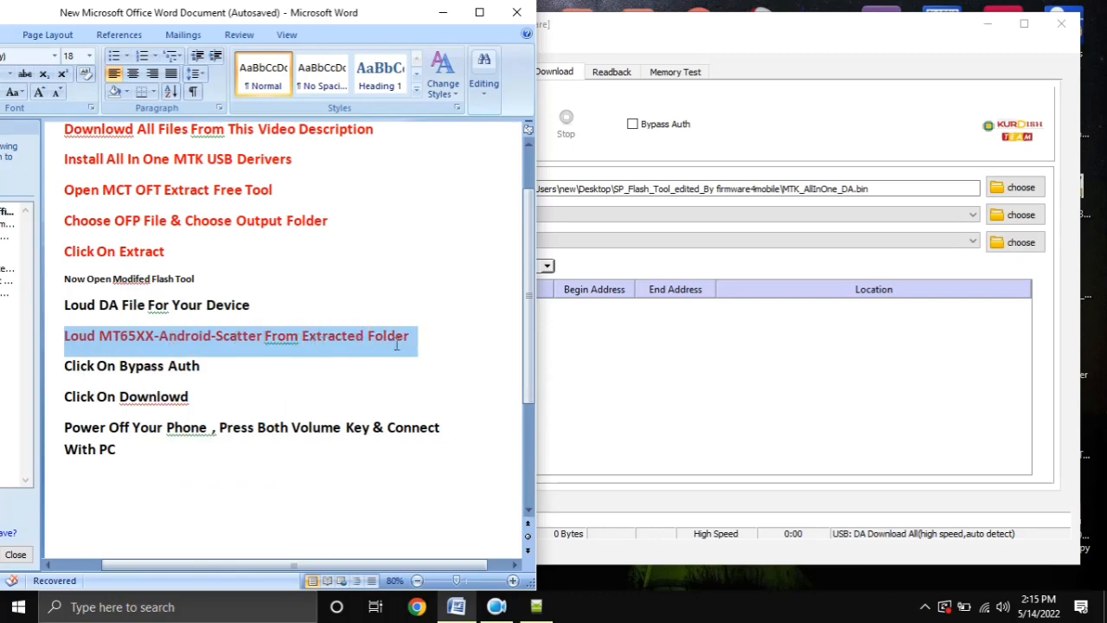
left_click(435, 352)
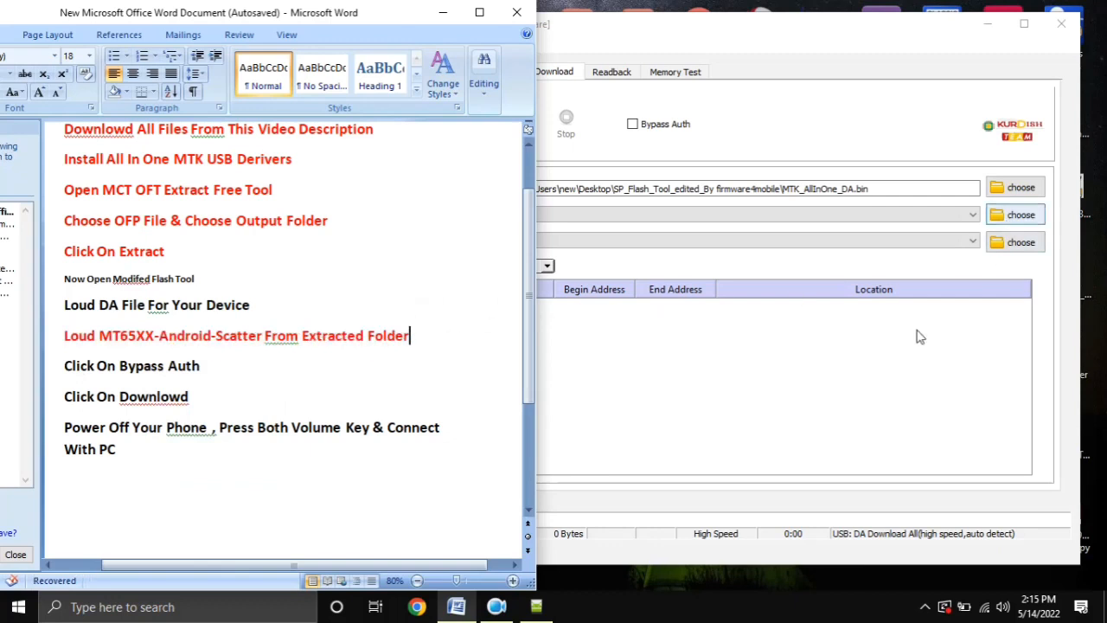
Step: In Smart Phone Flash Tool, browse for the scatter-loading file to the desktop's Oppo OFP folder and show its contents as large icons
left_click(1011, 245)
left_click(1018, 214)
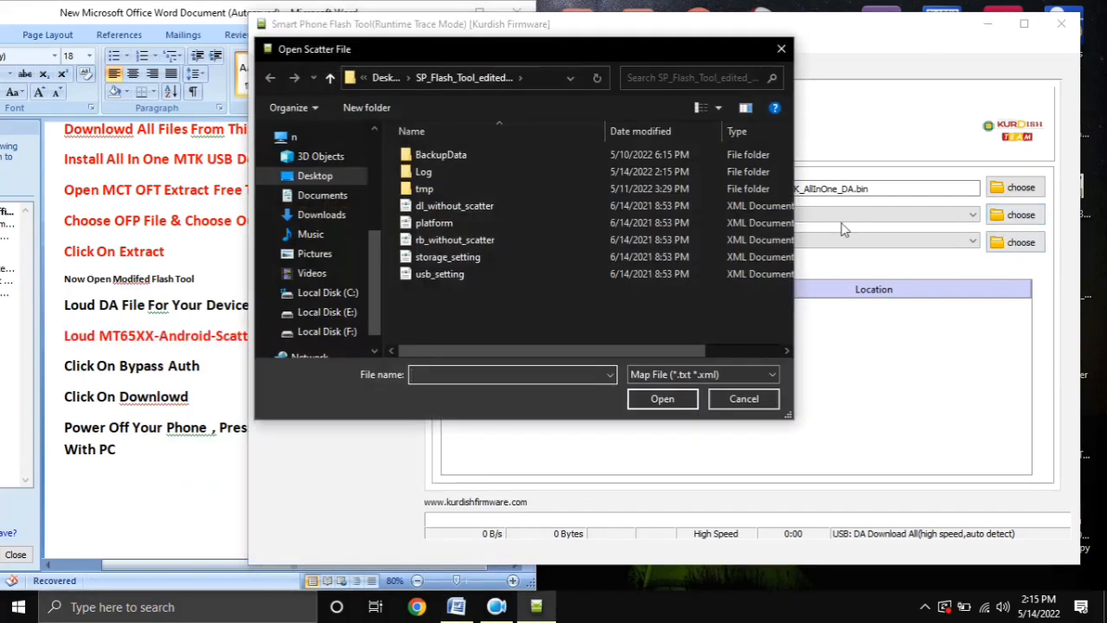
left_click(318, 179)
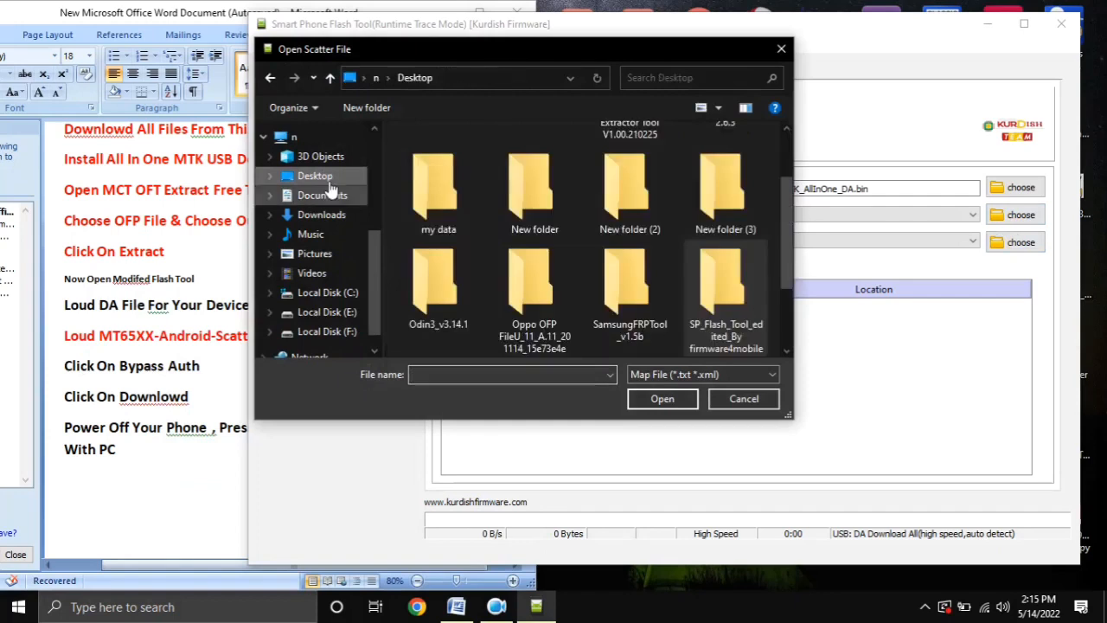
scroll(782, 229, "down", 1)
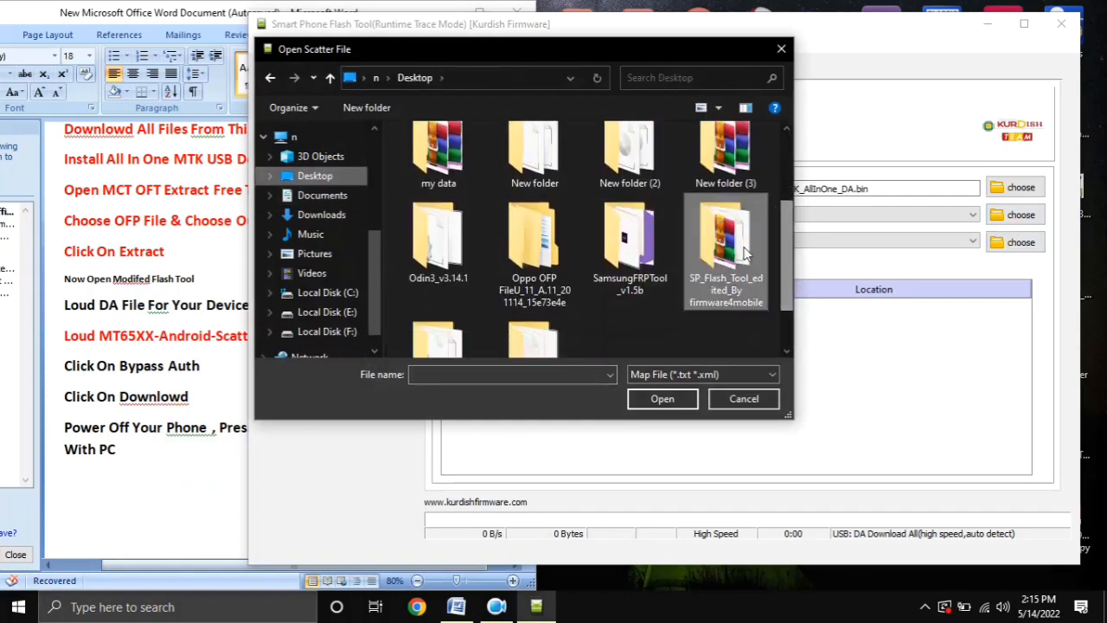
double_click(536, 277)
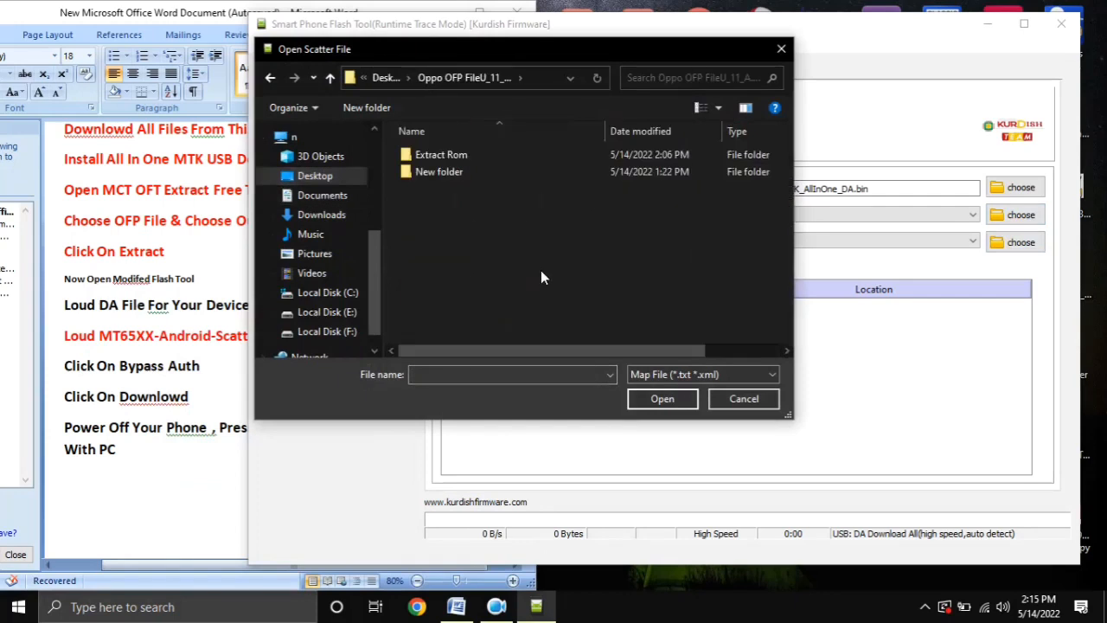
right_click(447, 210)
mouse_move(640, 225)
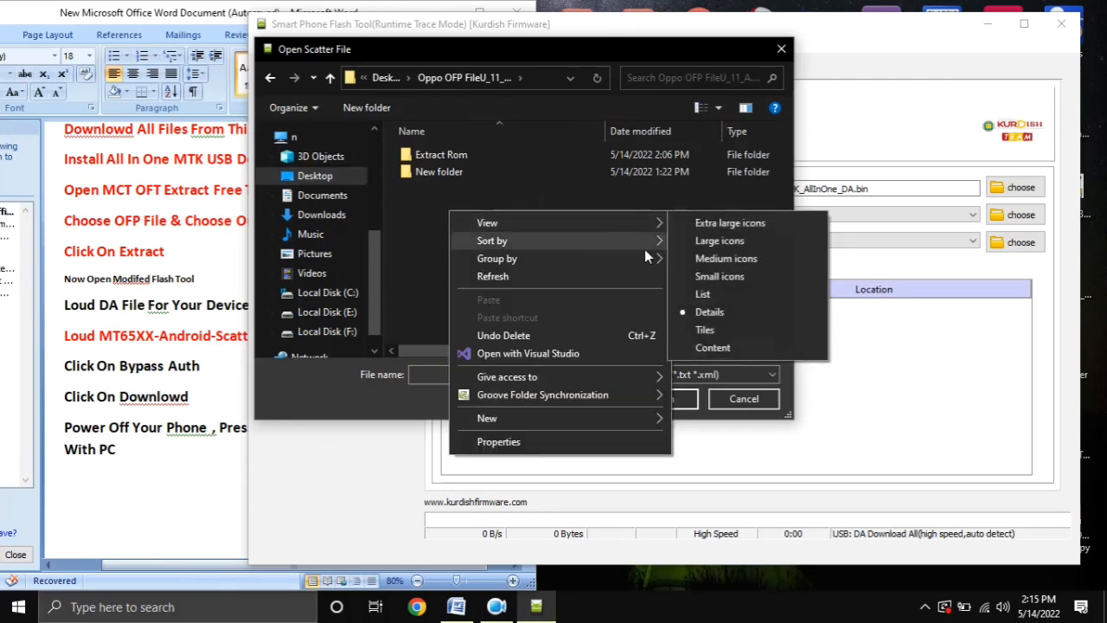
left_click(700, 240)
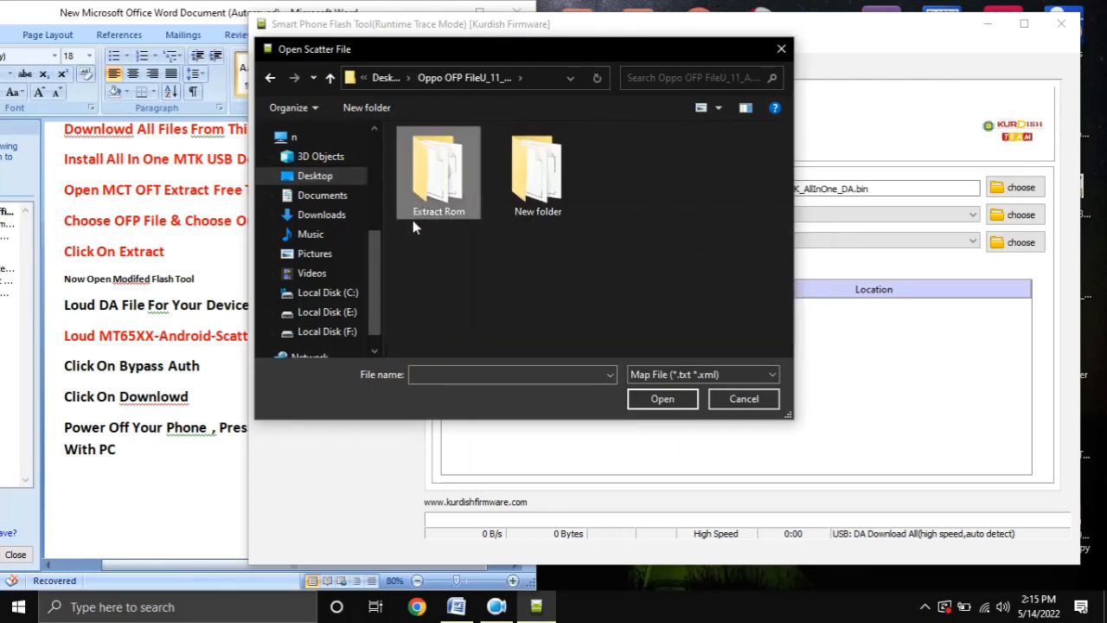
Step: Load MT6765_Android_scatter from the Extract Rom folder as the scatter-loading file
double_click(435, 189)
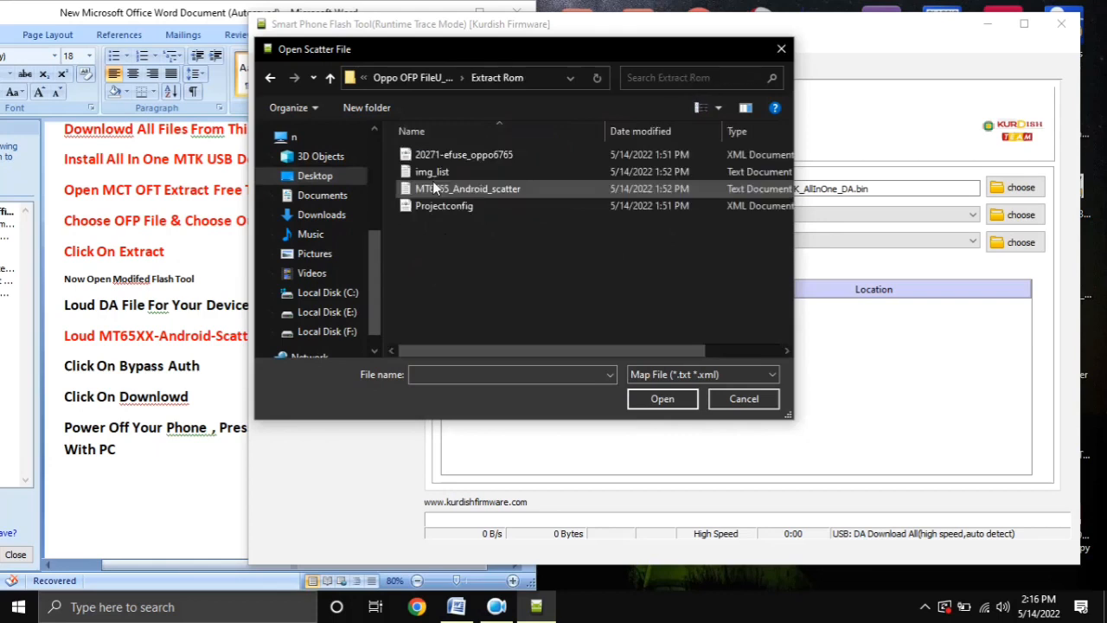
left_click(485, 194)
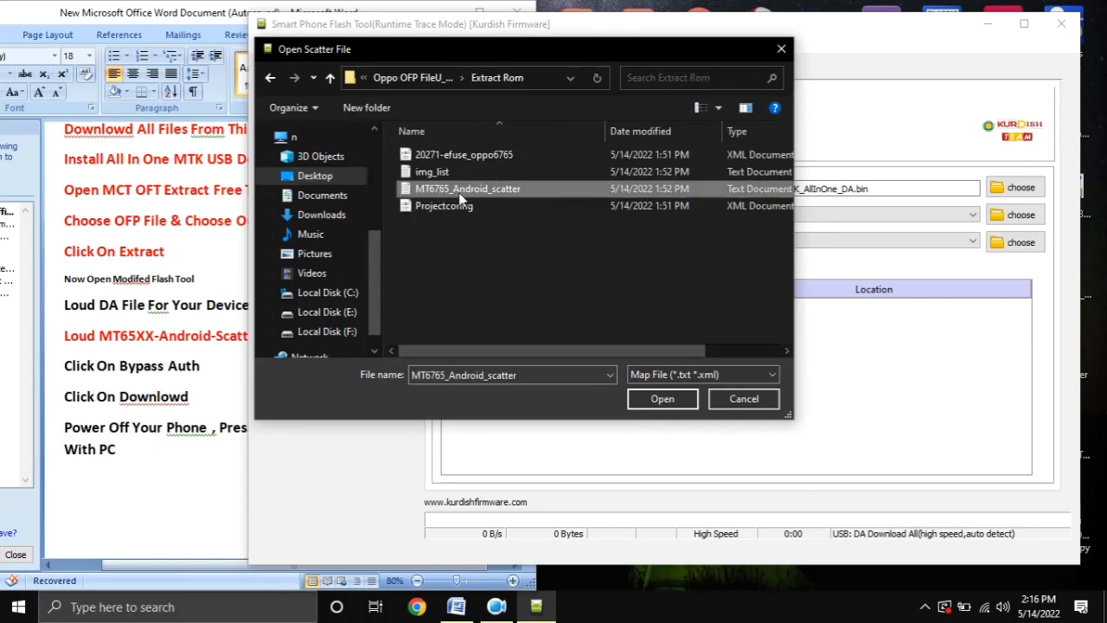
double_click(452, 191)
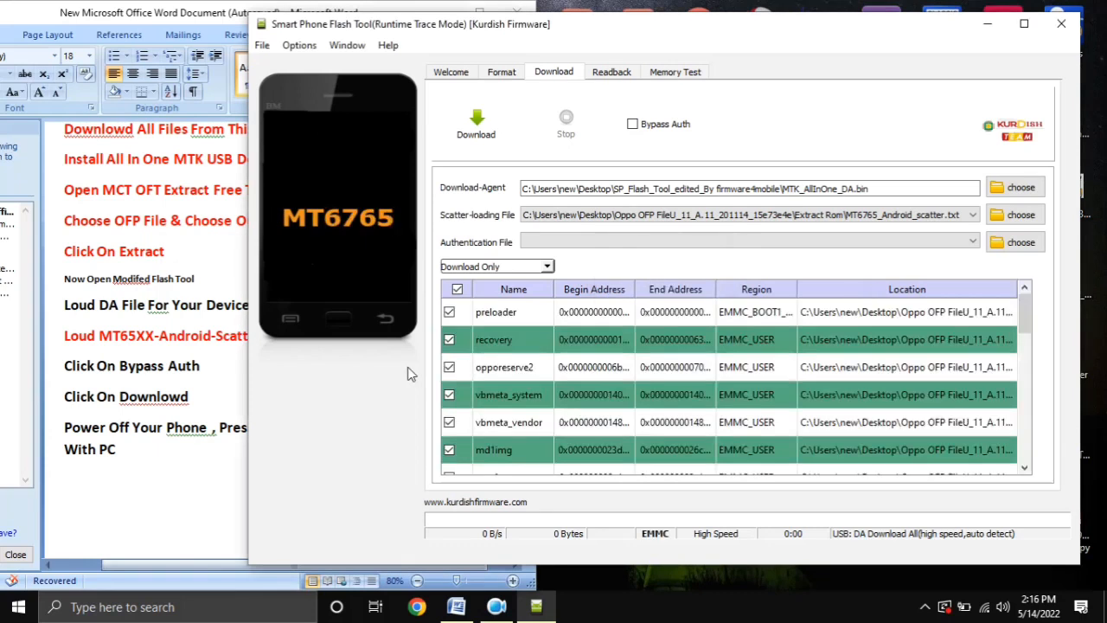
Step: Review the loaded partition list and set the download mode to Firmware Upgrade
scroll(545, 385, "down", 5)
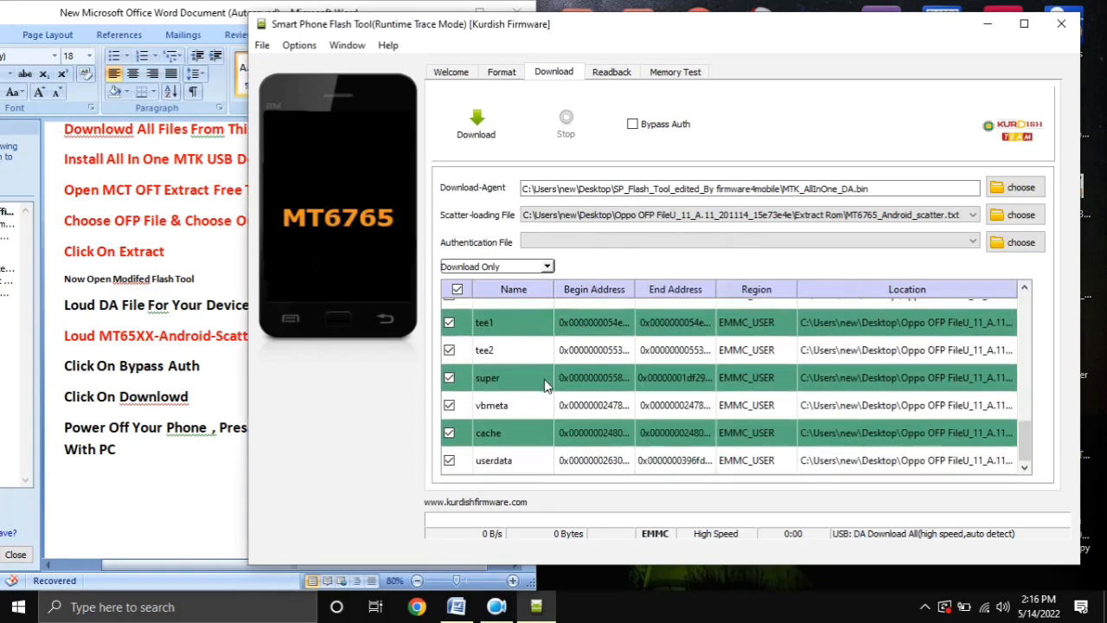
scroll(545, 385, "up", 5)
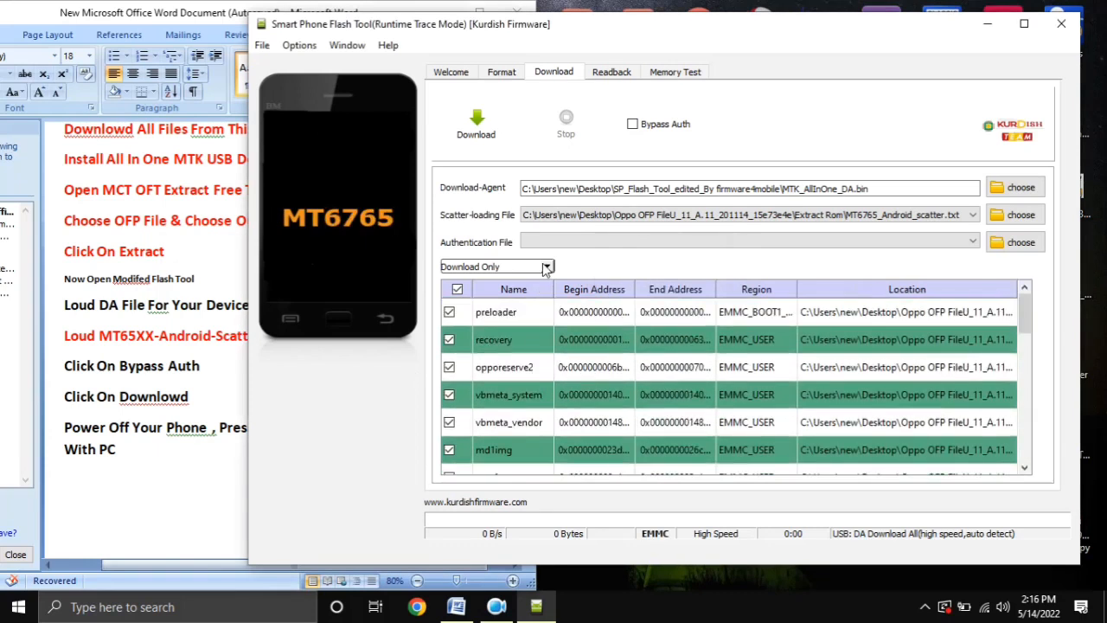
left_click(545, 267)
left_click(531, 294)
Step: Highlight the "Click On Bypass Auth" instruction in Word and enable Bypass Auth in Smart Phone Flash Tool
left_click(137, 481)
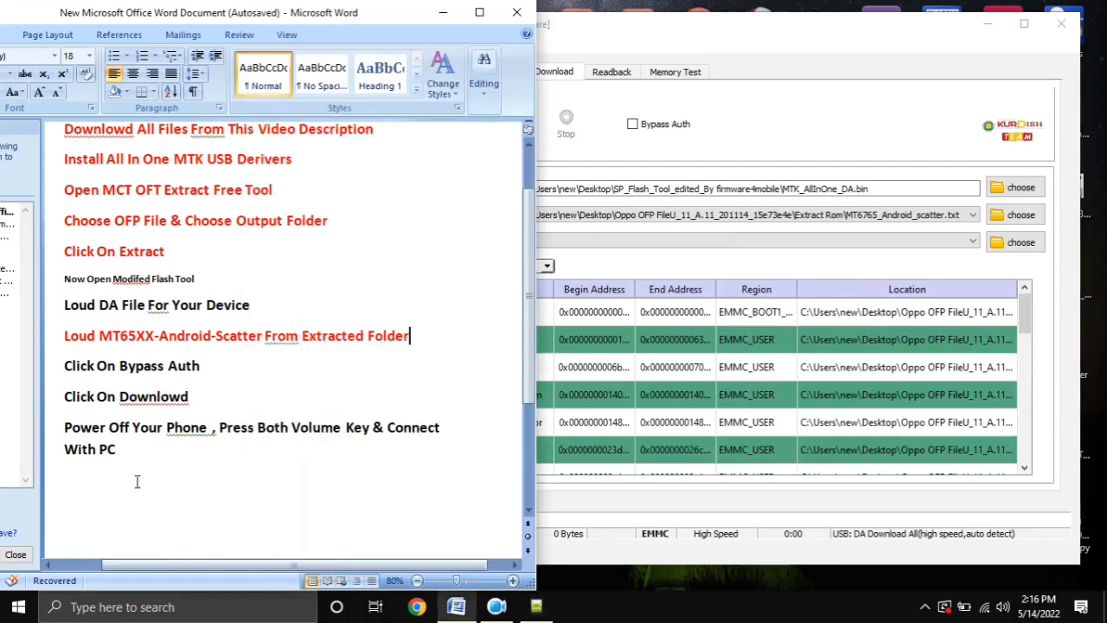
left_click(49, 374)
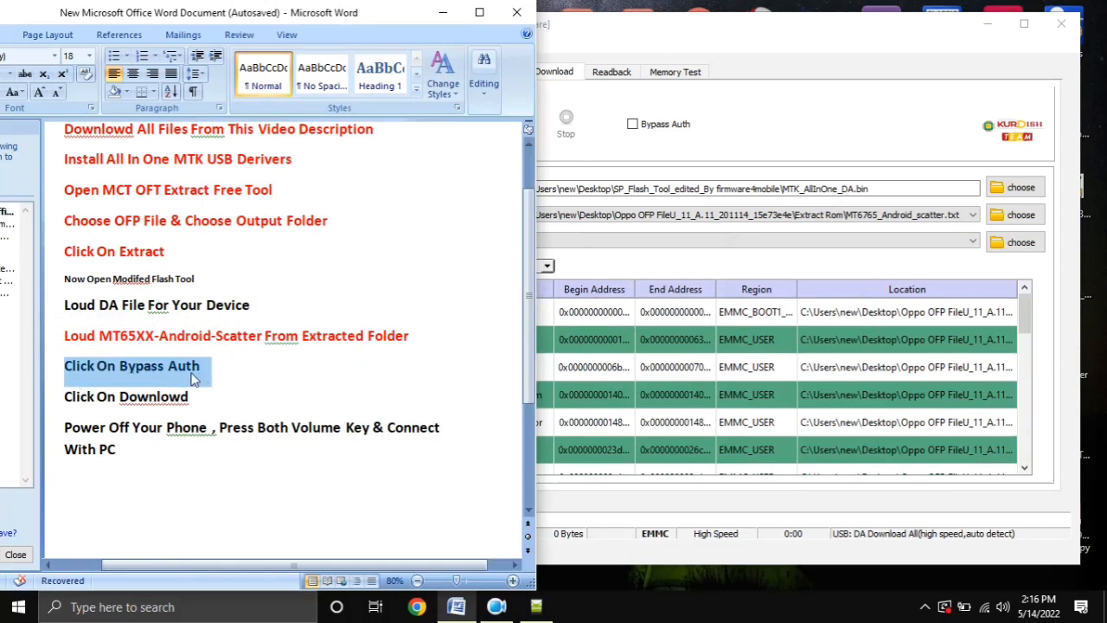
left_click(684, 160)
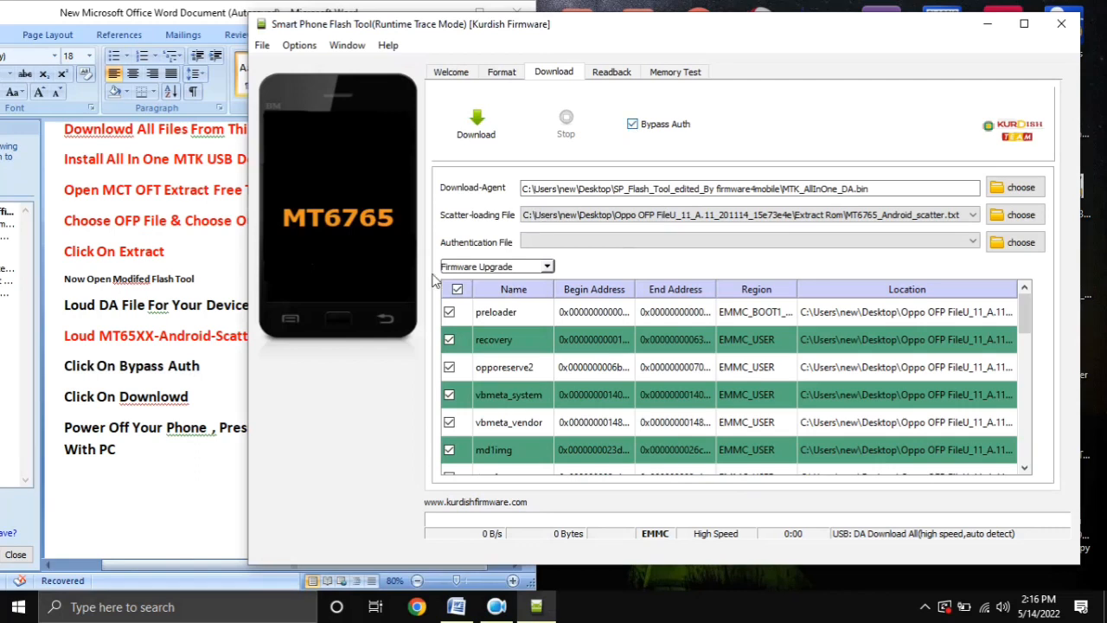
Step: Return to the Word instructions, highlight the "Click On Downlowd" line and shift the document window slightly
key("alt+Tab")
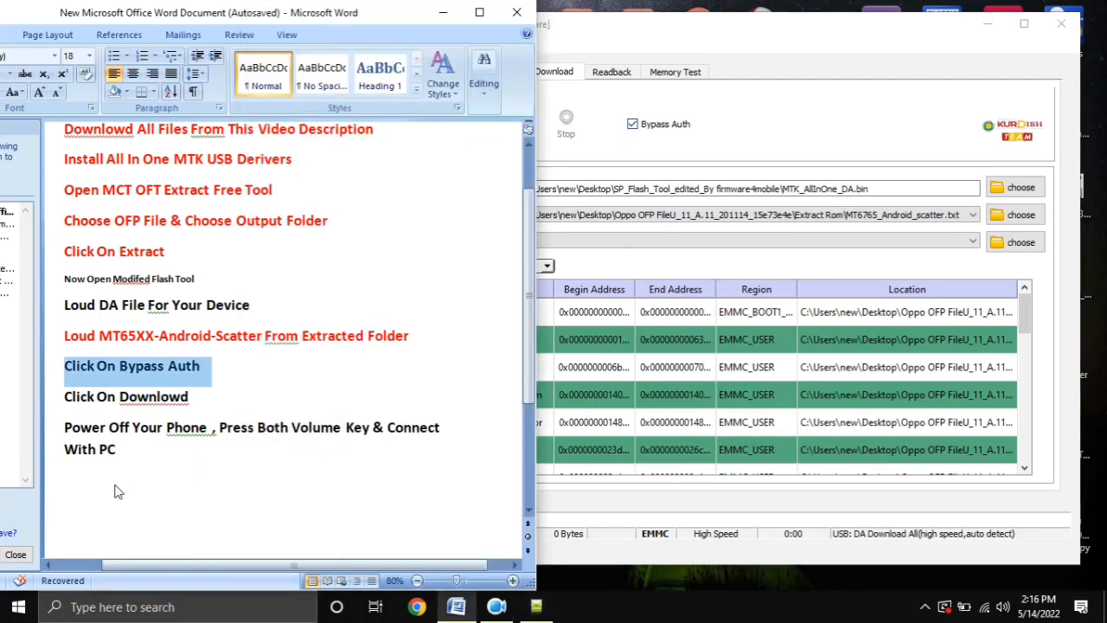
left_click(50, 408)
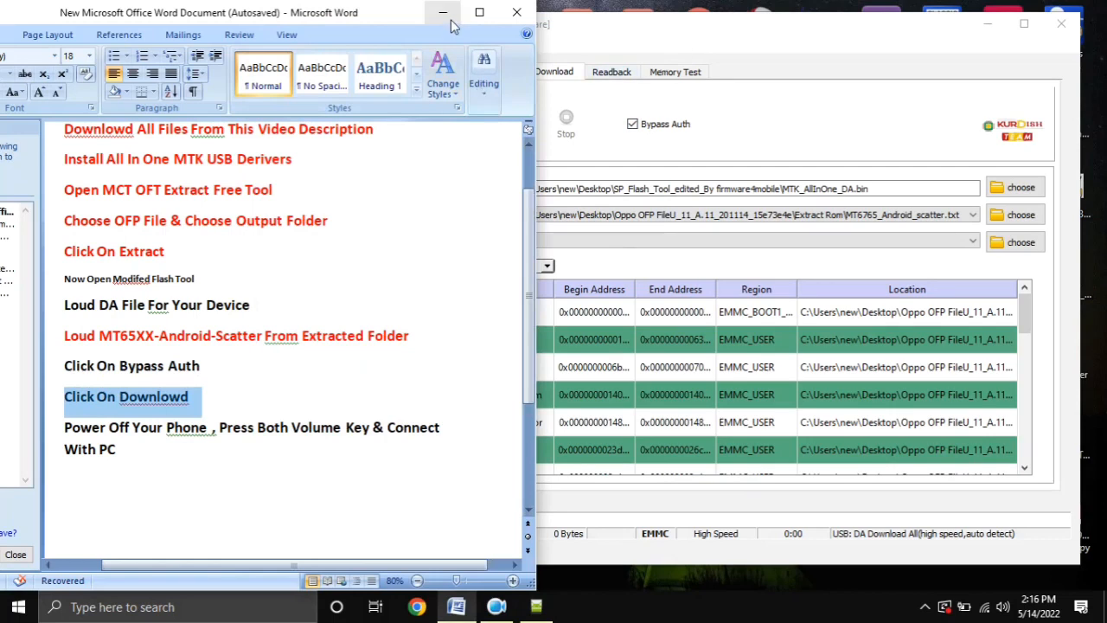
left_click_drag(367, 28, 348, 24)
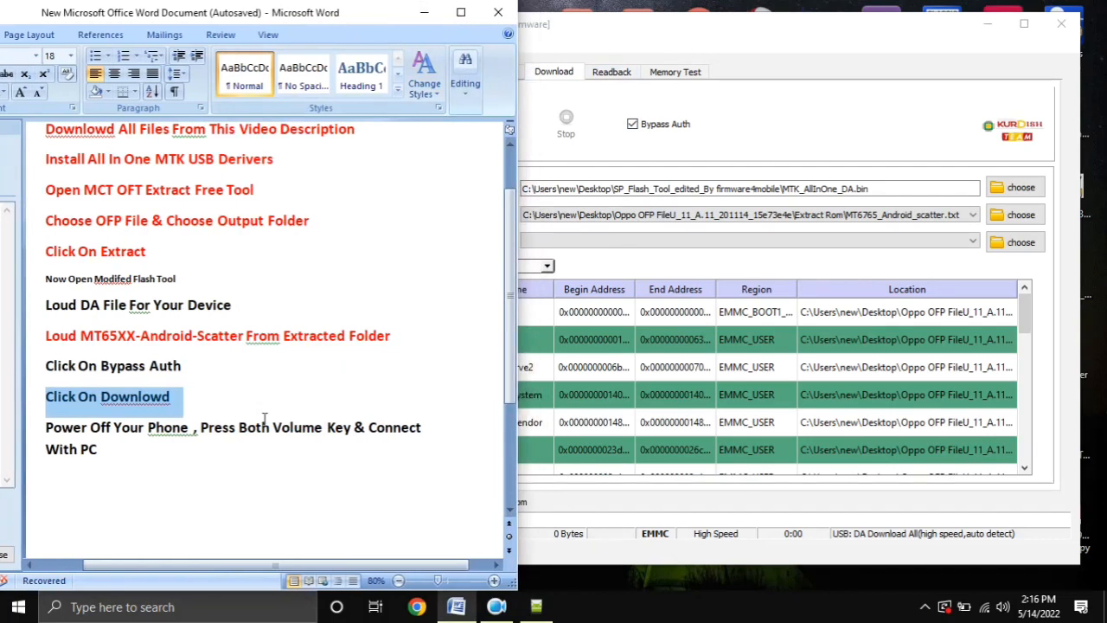
Step: Check the Download command in Smart Phone Flash Tool and highlight the "Power Off Your Phone , Press Both Volume Key & Connect With PC" instruction in Word
left_click(601, 154)
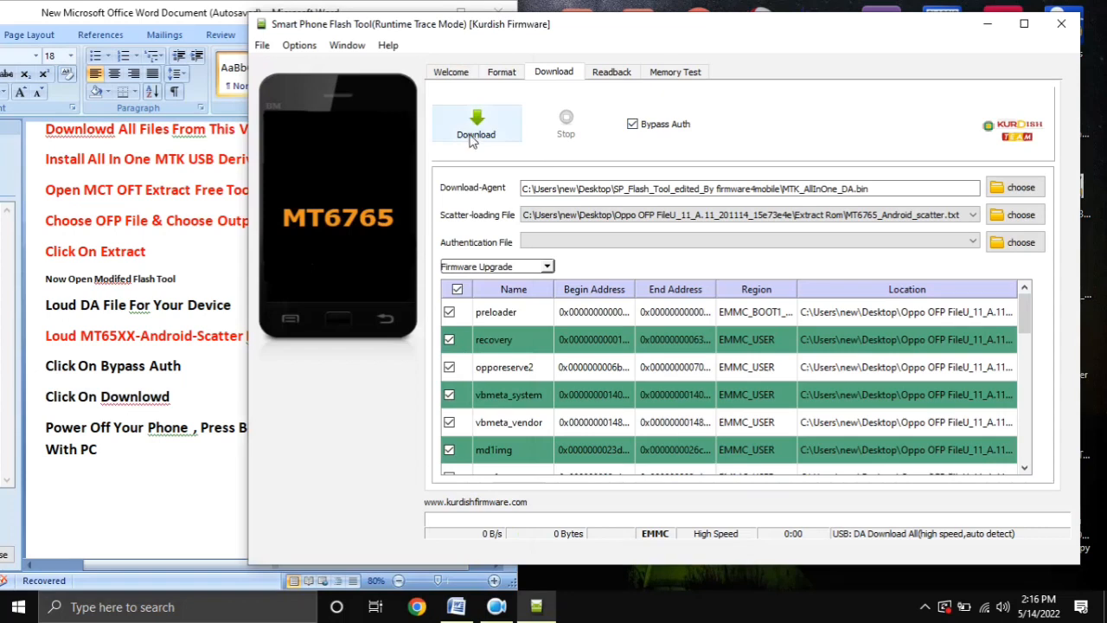
left_click(82, 466)
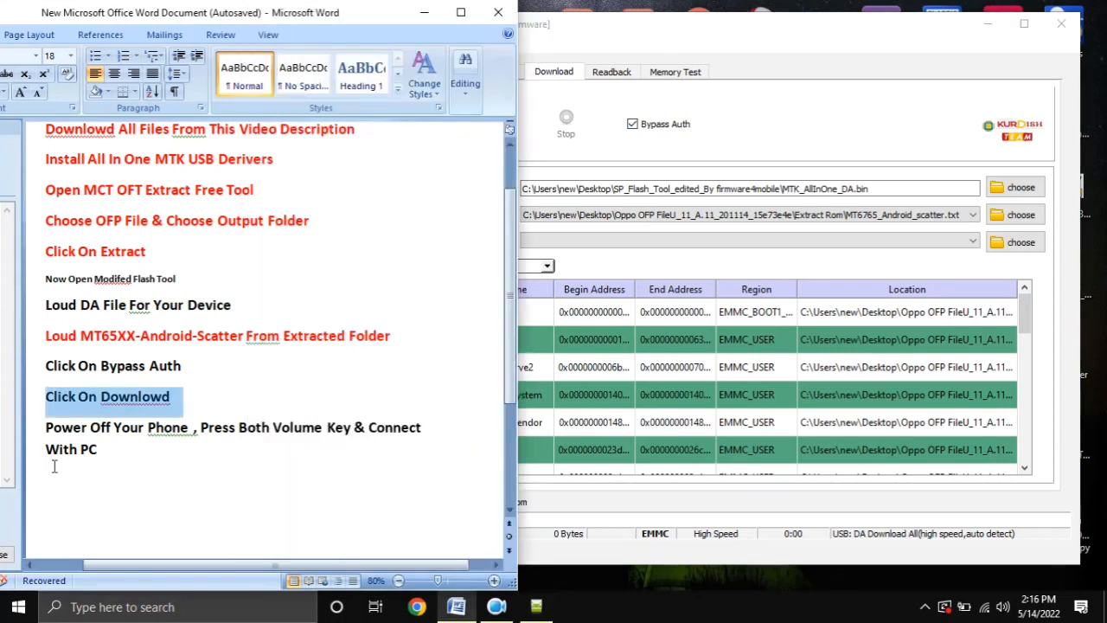
triple_click(40, 429)
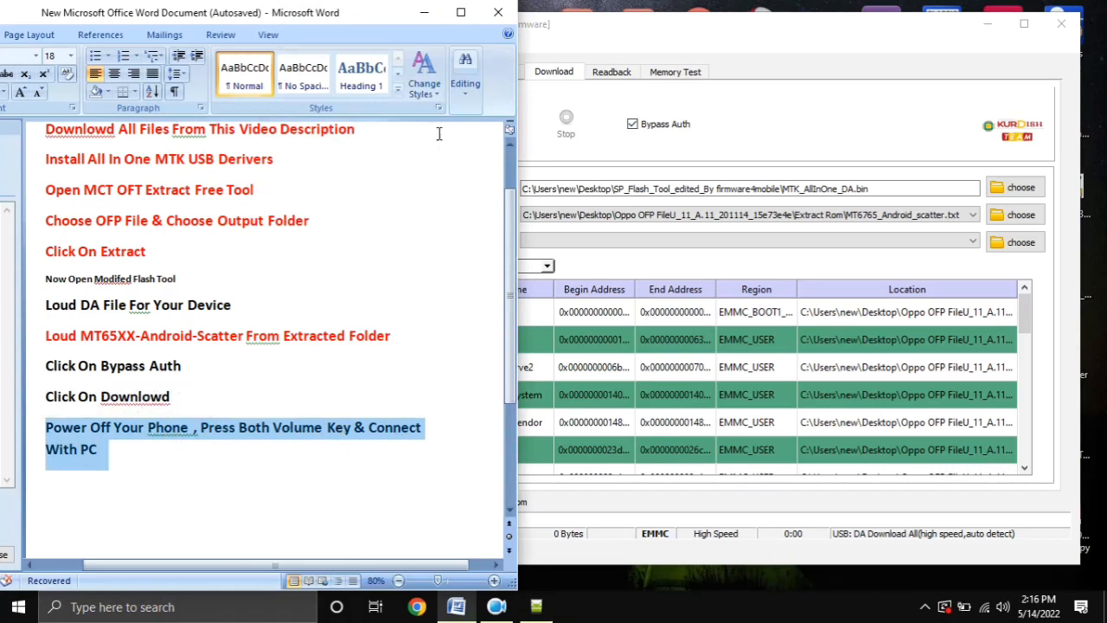
Step: Minimize the Word instructions and open Device Manager from the computer's system properties
left_click(424, 12)
right_click(35, 121)
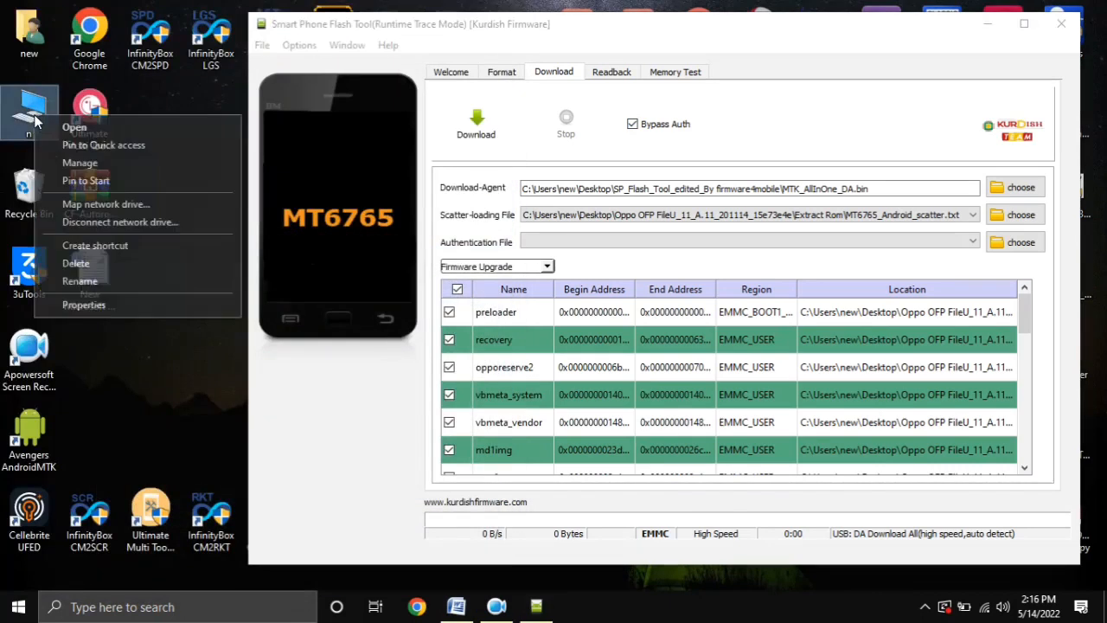
left_click(85, 310)
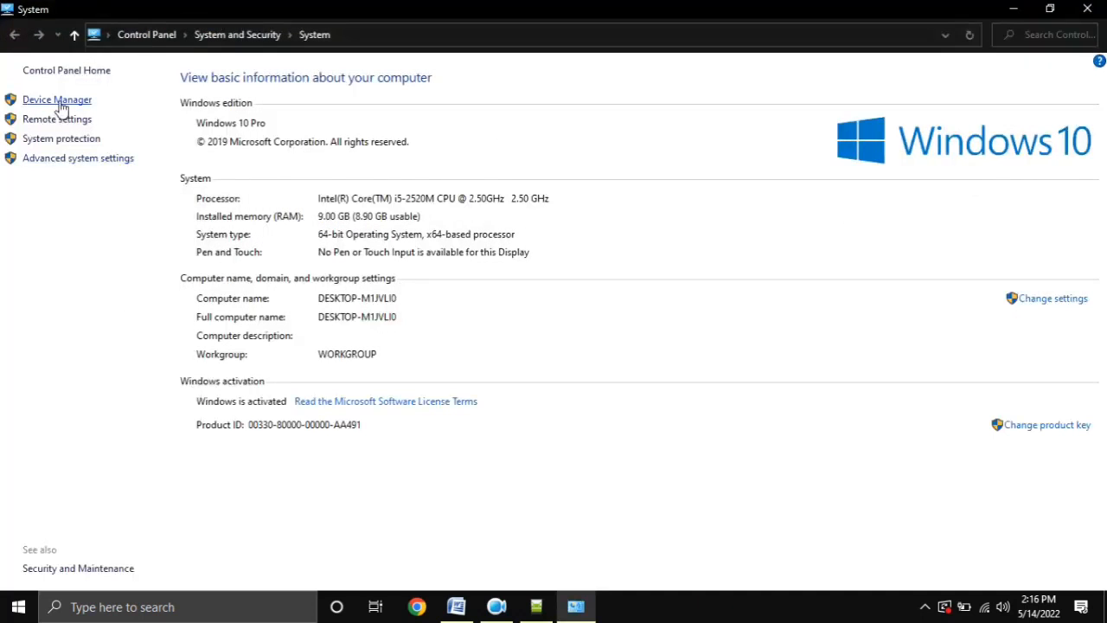
left_click(57, 101)
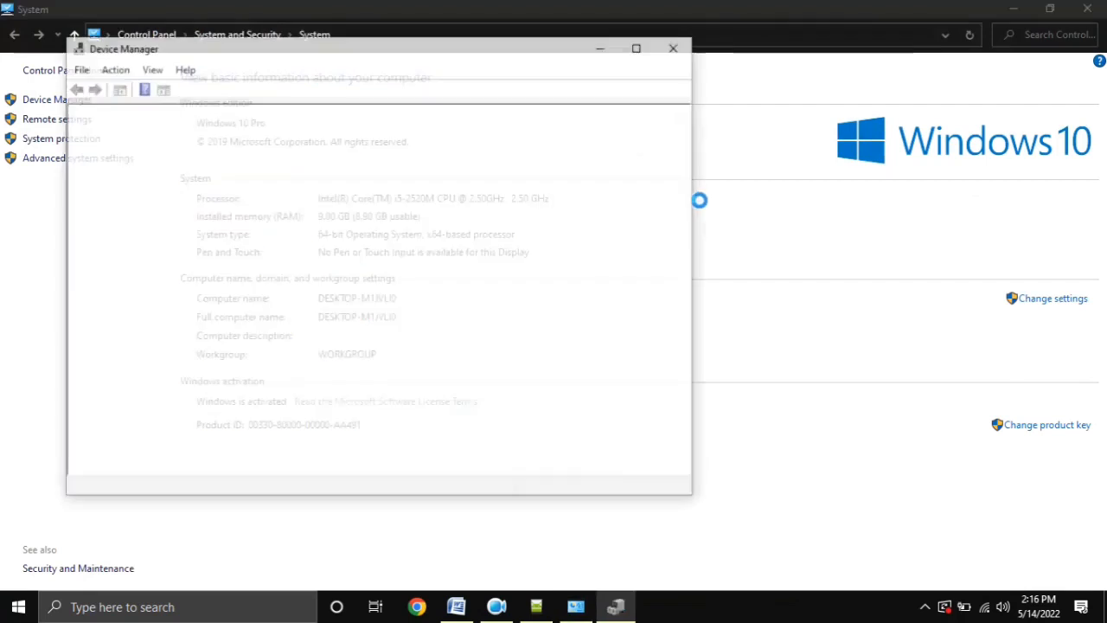
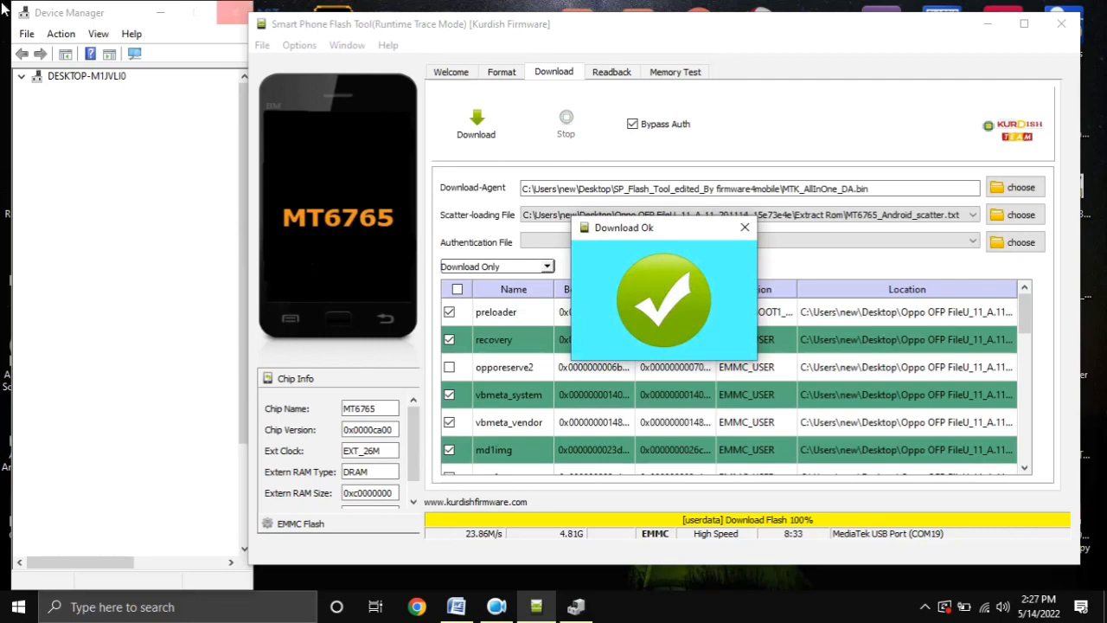
Step: Dismiss the Download Ok dialog and close Smart Phone Flash Tool
left_click(745, 227)
left_click(1064, 26)
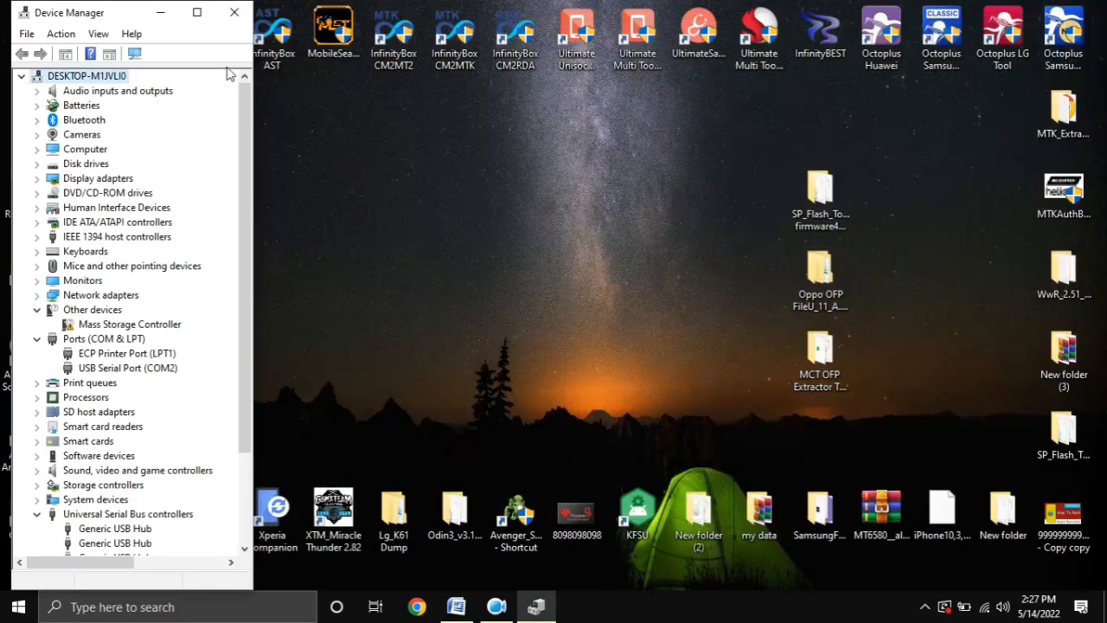